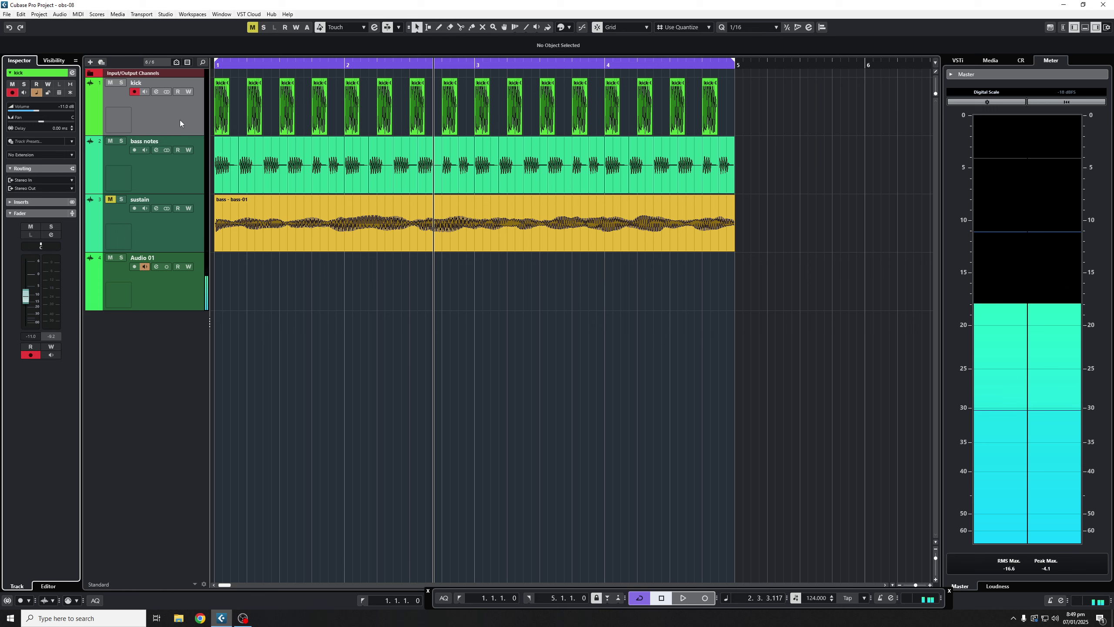
# - Mute the bass notes track, play the loop and raise the kick track's volume to about -7.1 dB
pyautogui.click(110, 141)
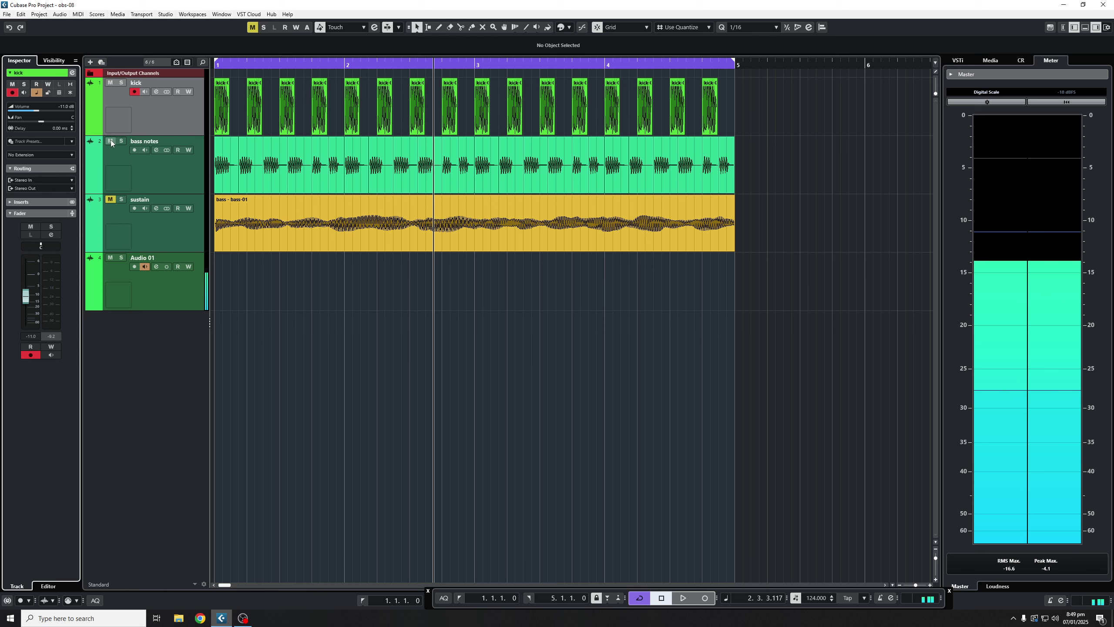
pyautogui.press('space')
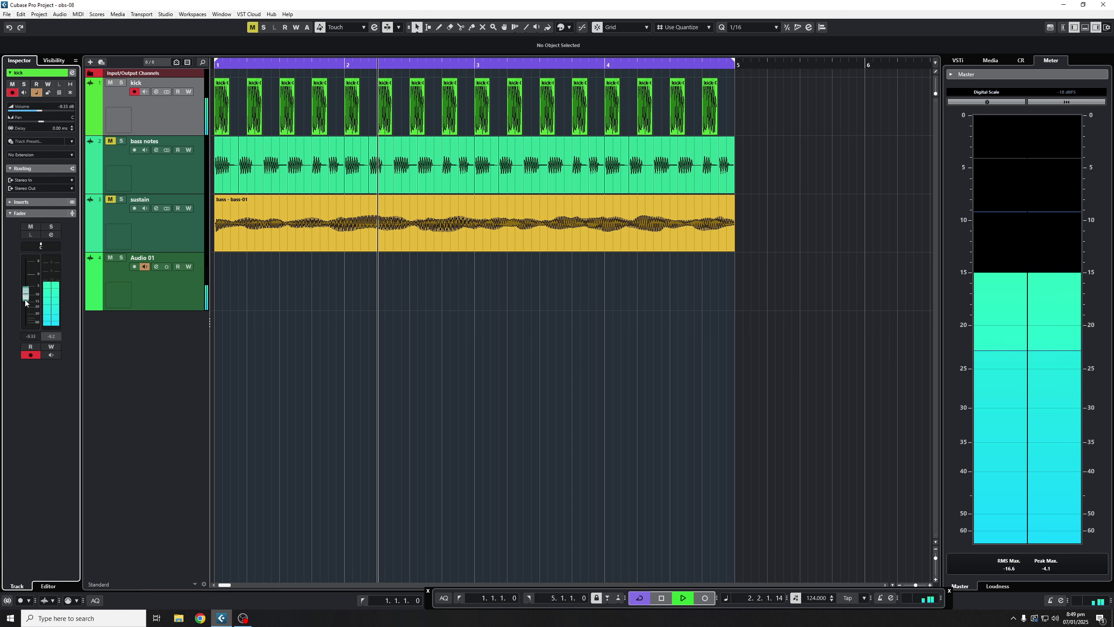
pyautogui.moveTo(24, 303); pyautogui.dragTo(26, 299)
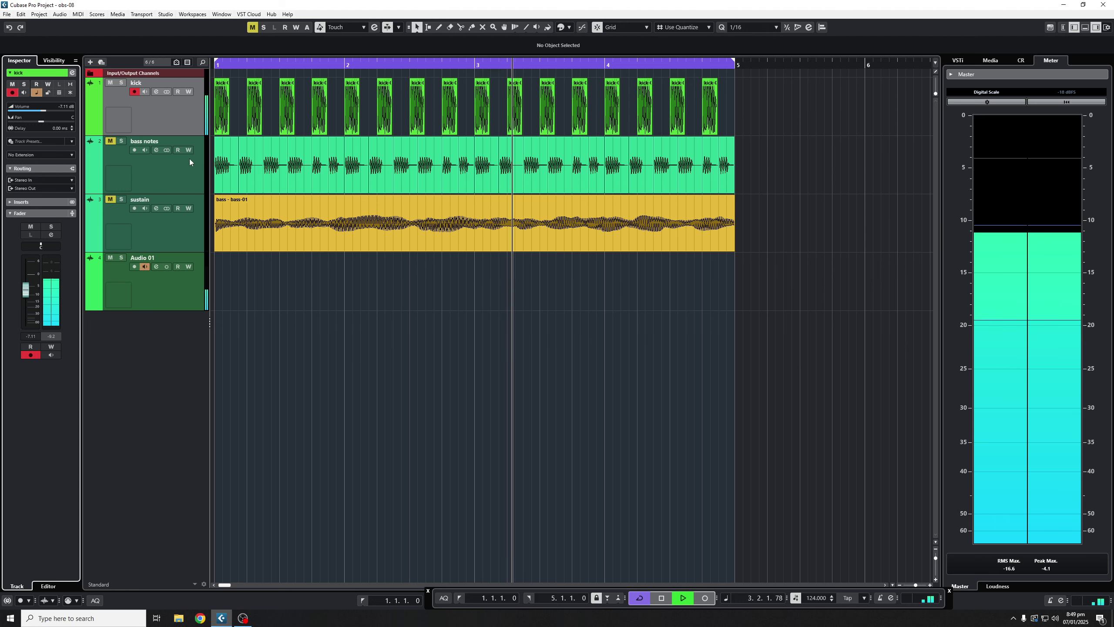
# - Unmute the bass notes track and bring its volume up from near silence to just below 0 dB
pyautogui.click(160, 172)
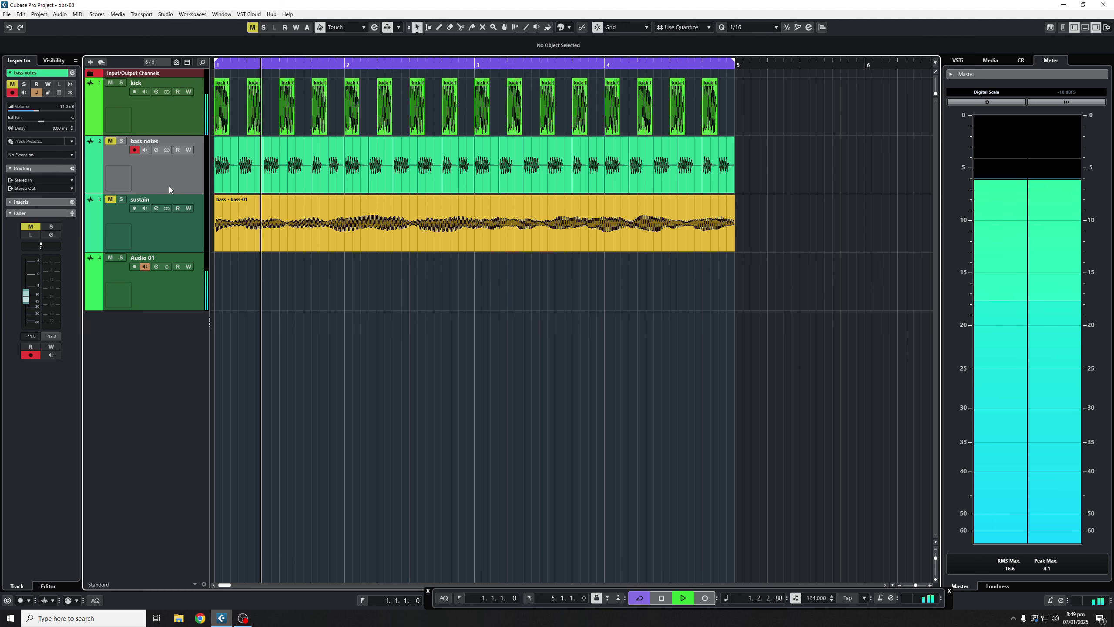
pyautogui.moveTo(26, 300); pyautogui.dragTo(26, 324)
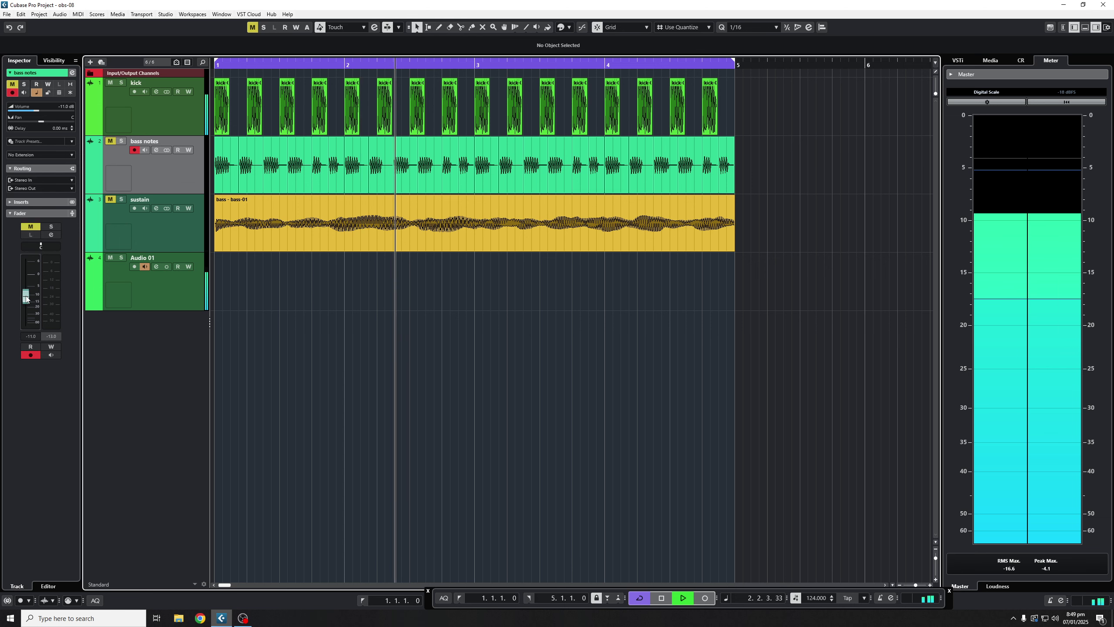
pyautogui.click(111, 142)
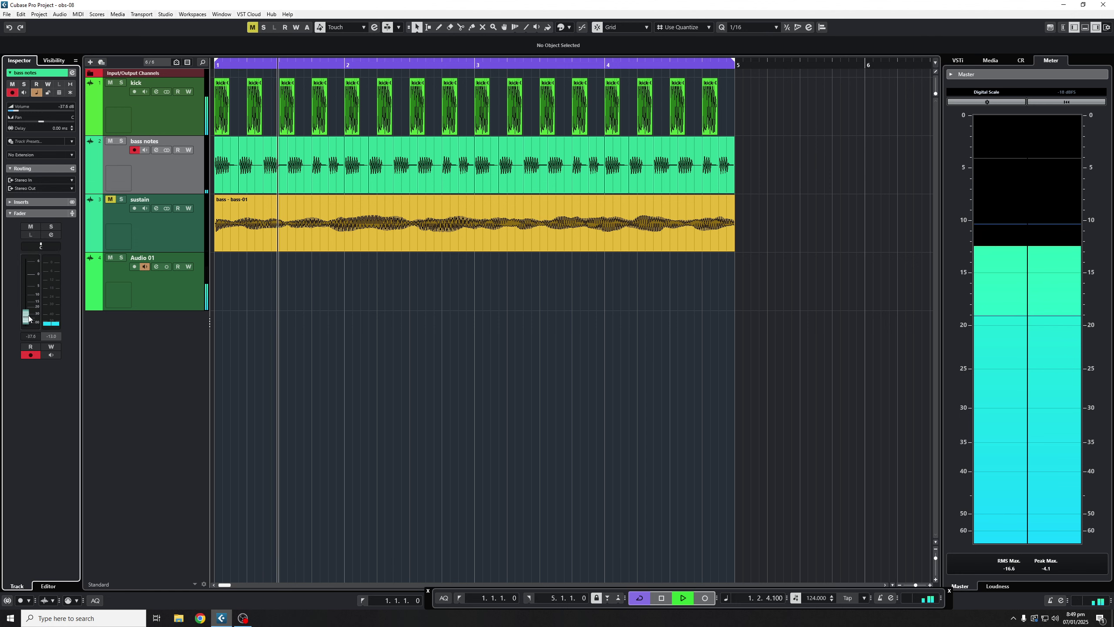
pyautogui.moveTo(28, 319); pyautogui.dragTo(30, 277)
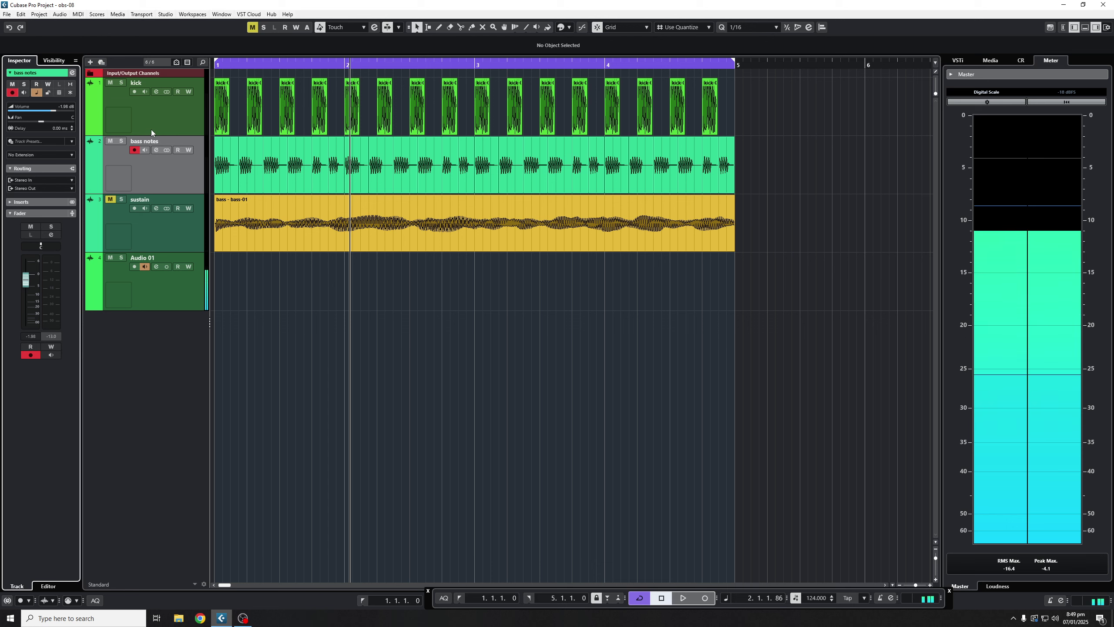
# - Insert the Frequency EQ in the kick track's first insert slot, move its window aside and start playback
pyautogui.click(156, 92)
pyautogui.click(330, 258)
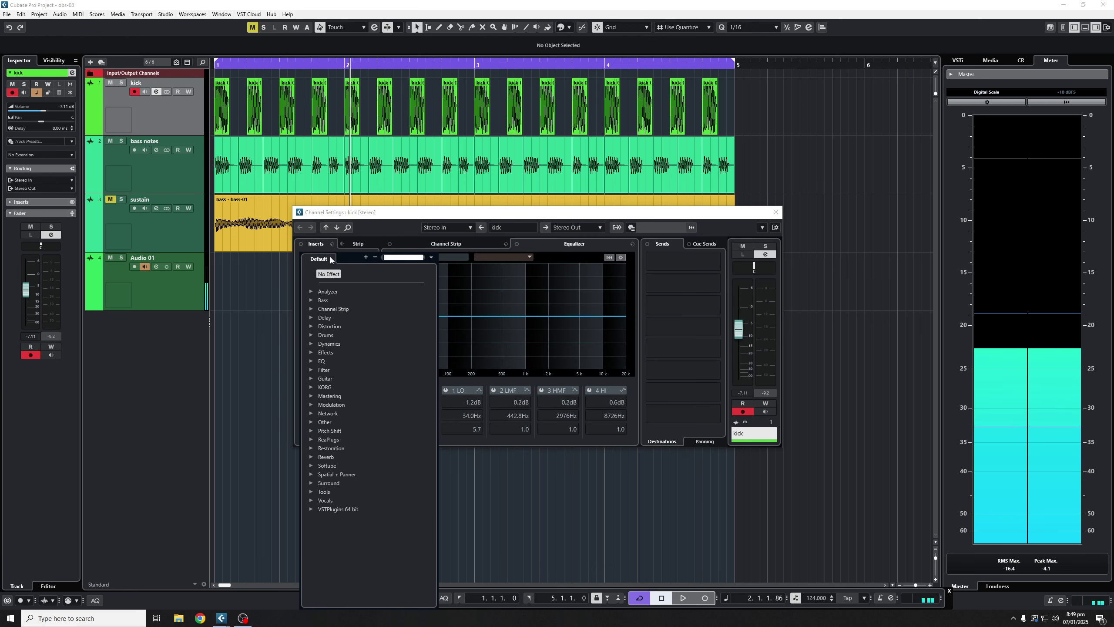
pyautogui.write('fre')
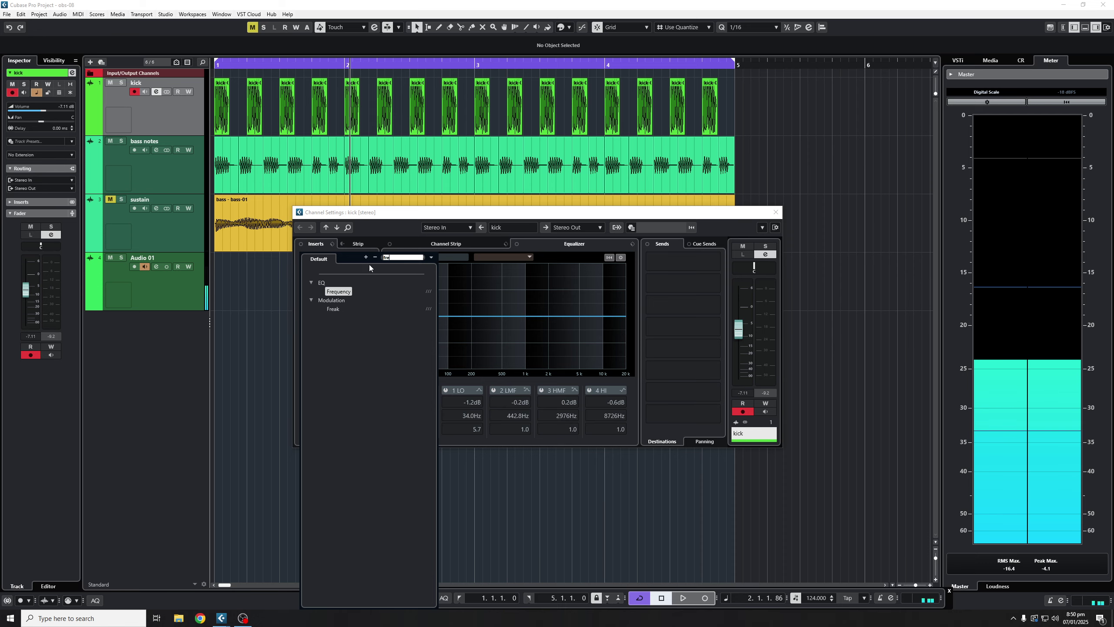
pyautogui.press('Return')
pyautogui.moveTo(598, 198); pyautogui.dragTo(148, 239)
pyautogui.press('space')
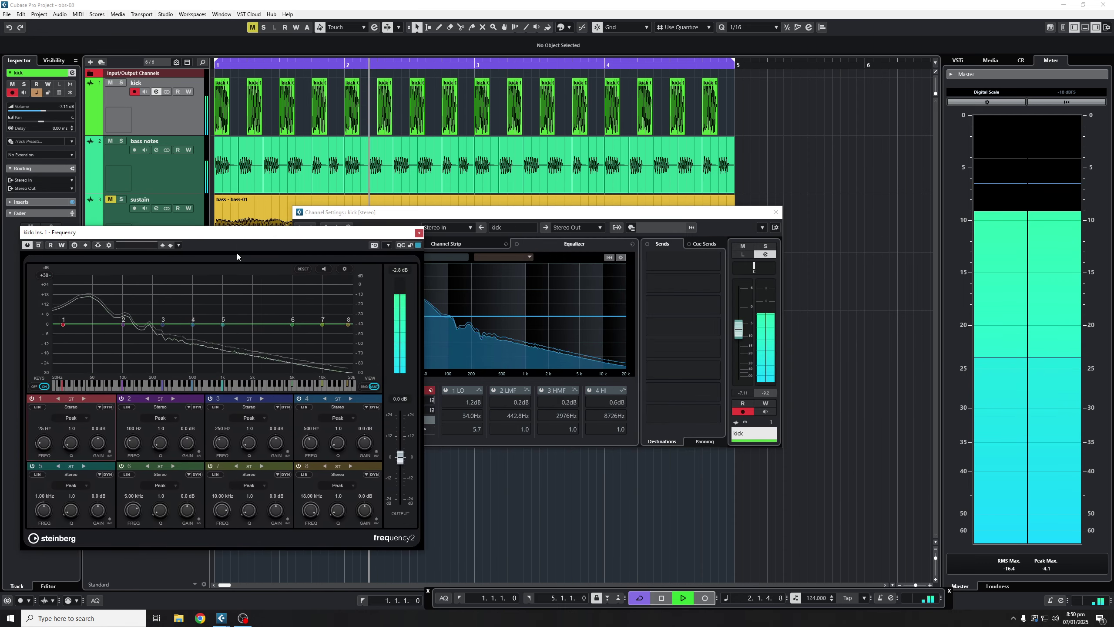
# - Insert the Frequency EQ on the bass notes track and place its window beside the kick's EQ
pyautogui.click(153, 166)
pyautogui.click(157, 150)
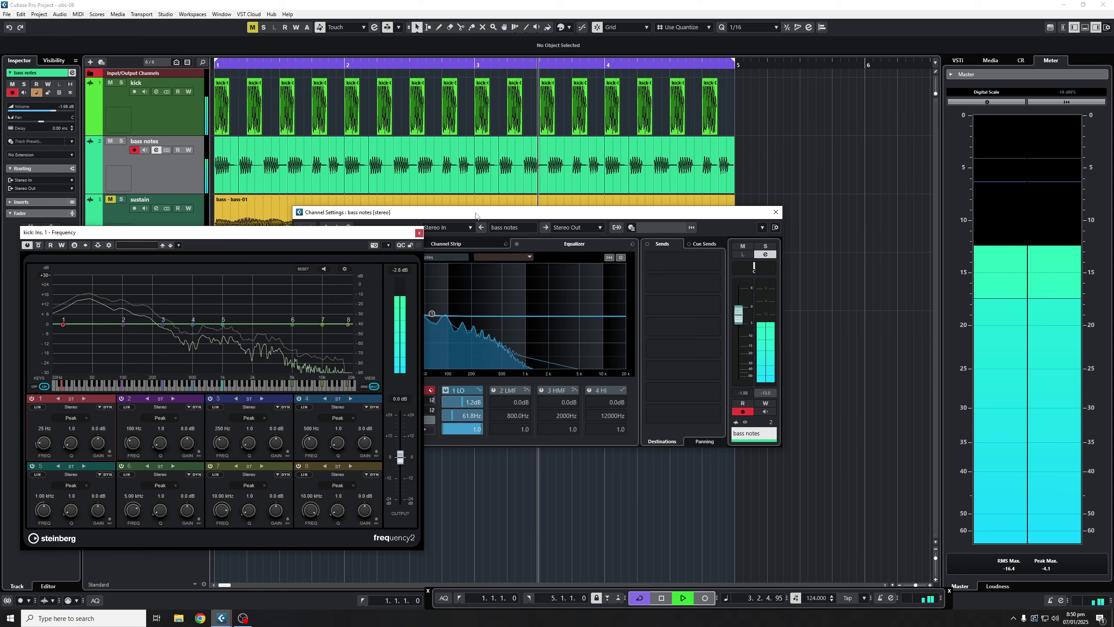
pyautogui.moveTo(477, 215); pyautogui.dragTo(631, 198)
pyautogui.click(487, 241)
pyautogui.write('fre')
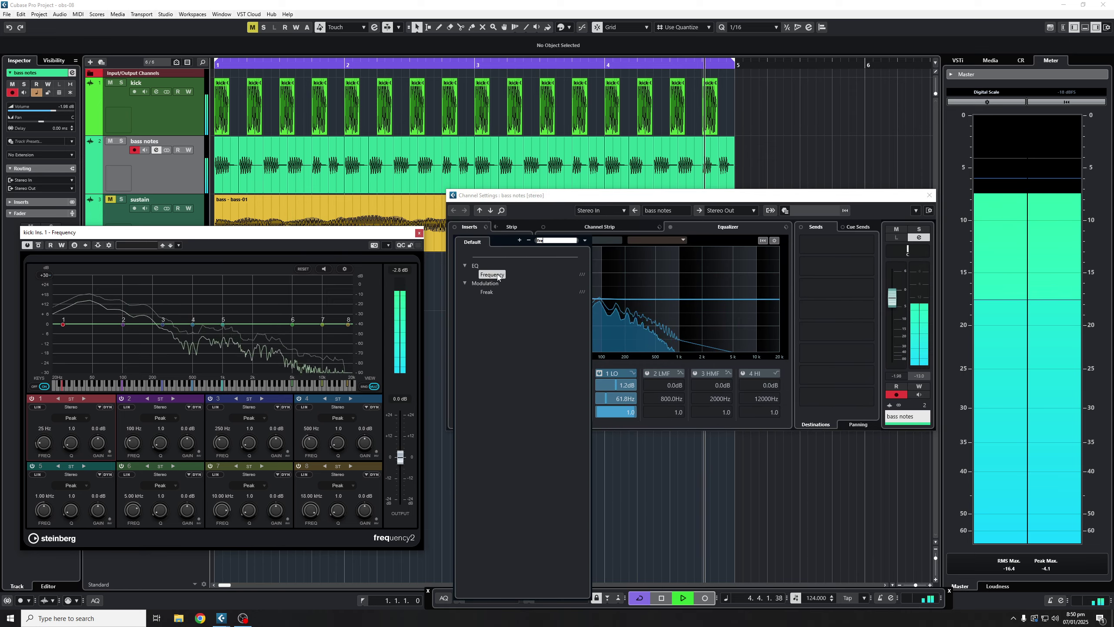
pyautogui.click(492, 274)
pyautogui.moveTo(509, 230); pyautogui.dragTo(611, 236)
pyautogui.moveTo(272, 232); pyautogui.dragTo(350, 221)
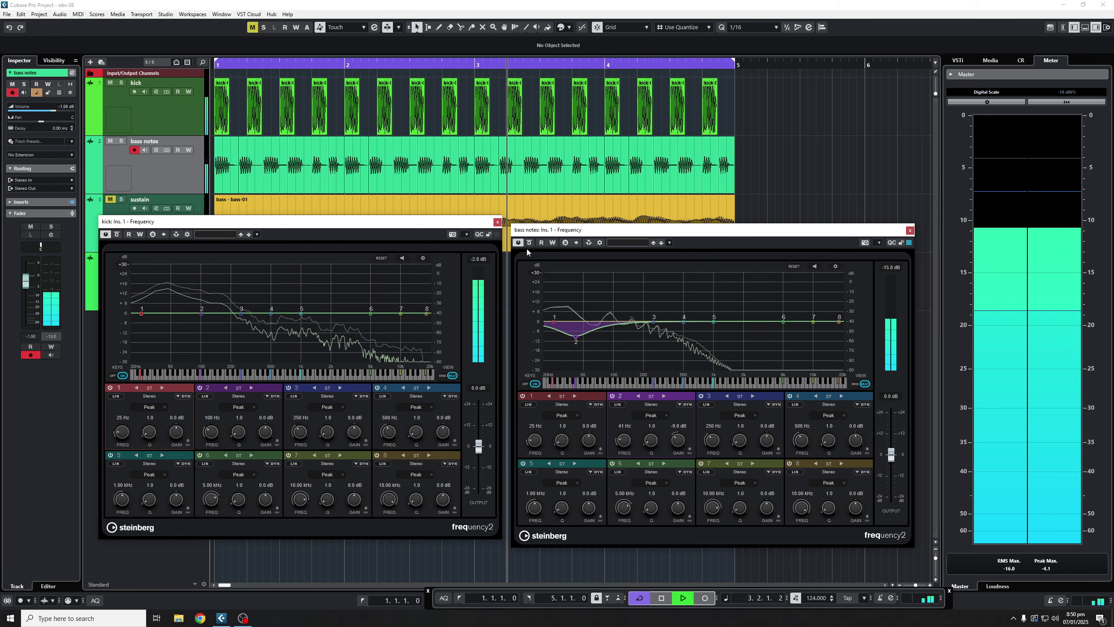
# - Close both EQ windows and add the Compressor in the second insert slot of the bass notes track
pyautogui.click(497, 222)
pyautogui.click(909, 230)
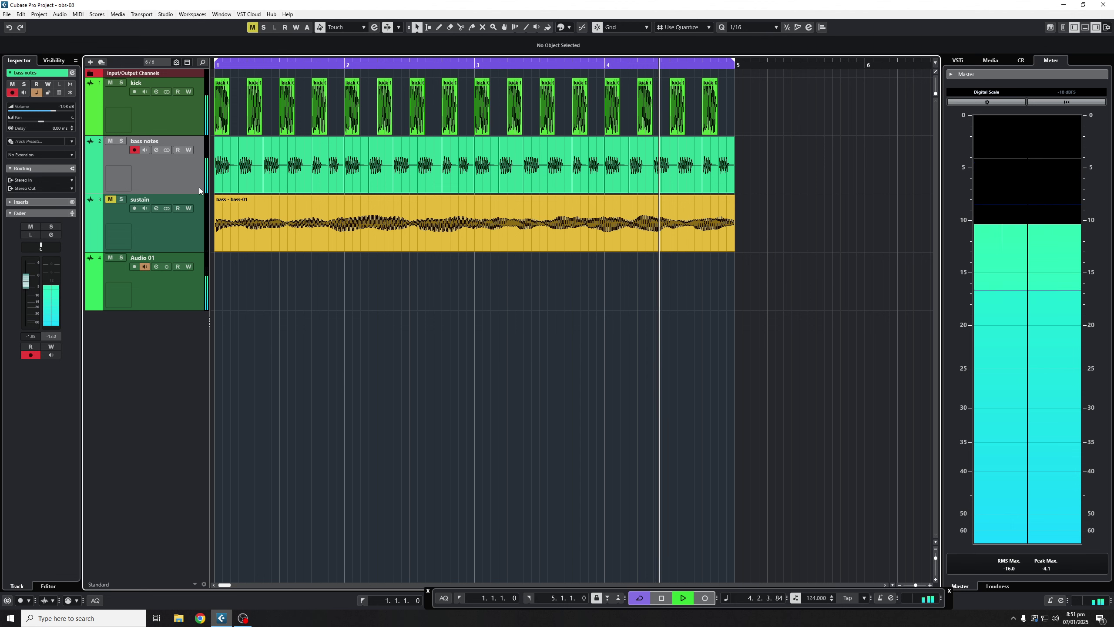
pyautogui.click(156, 150)
pyautogui.click(487, 249)
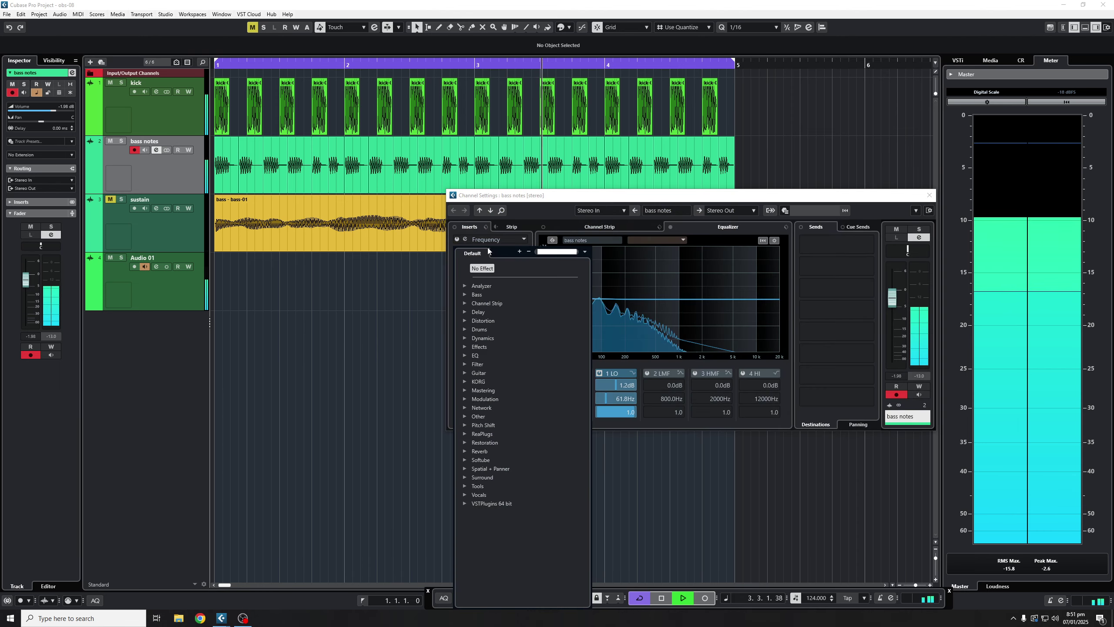
pyautogui.write('com')
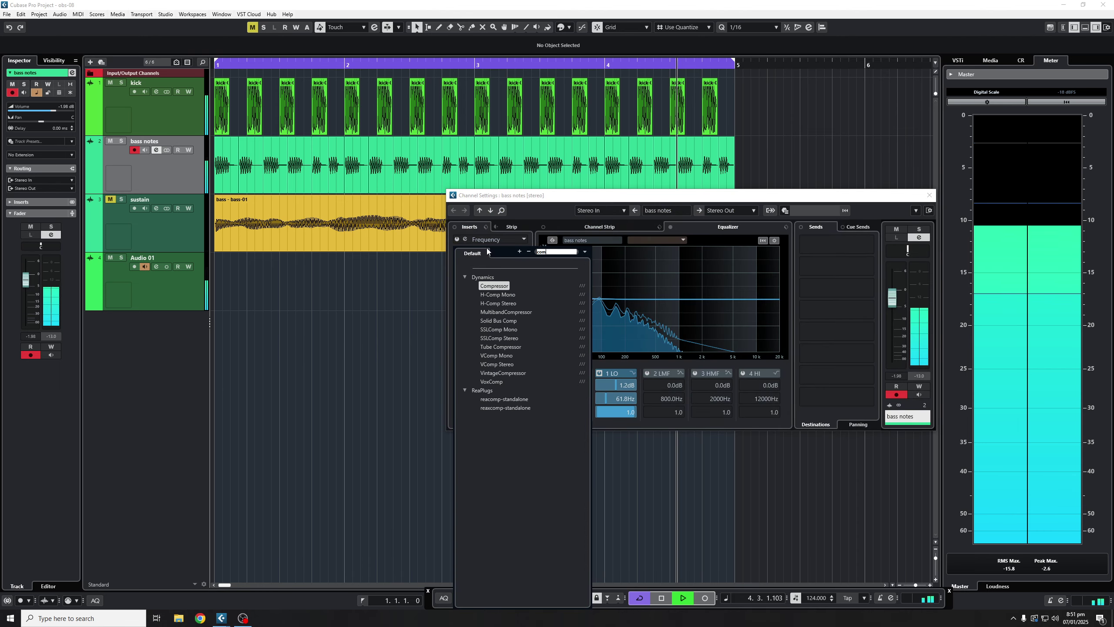
pyautogui.click(495, 285)
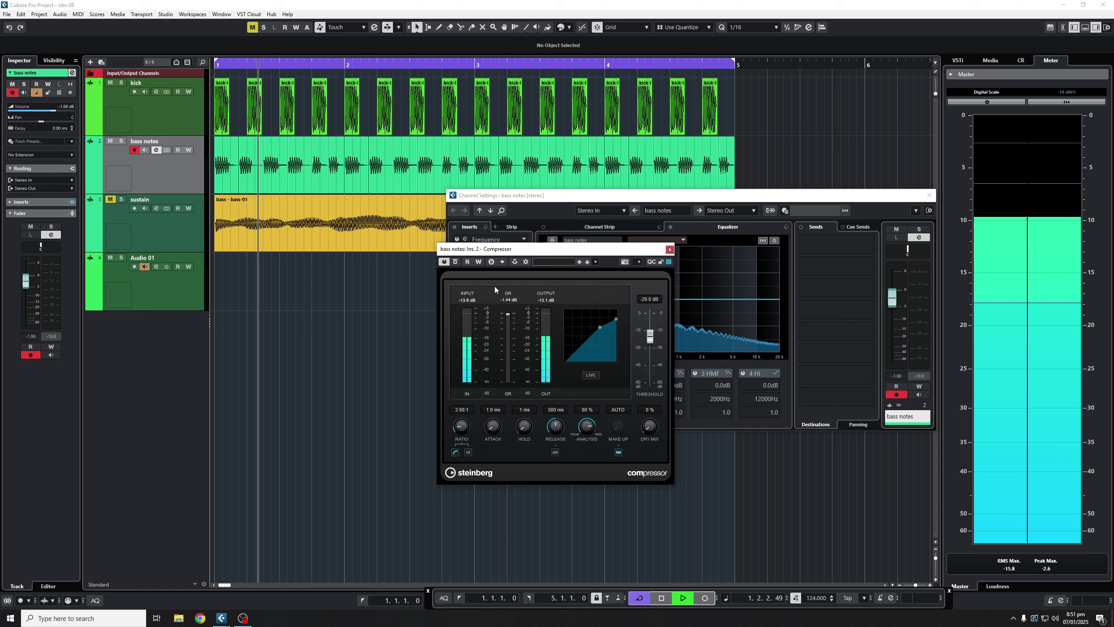
# - Add the kick track as the side-chain source of the bass notes Compressor
pyautogui.click(525, 261)
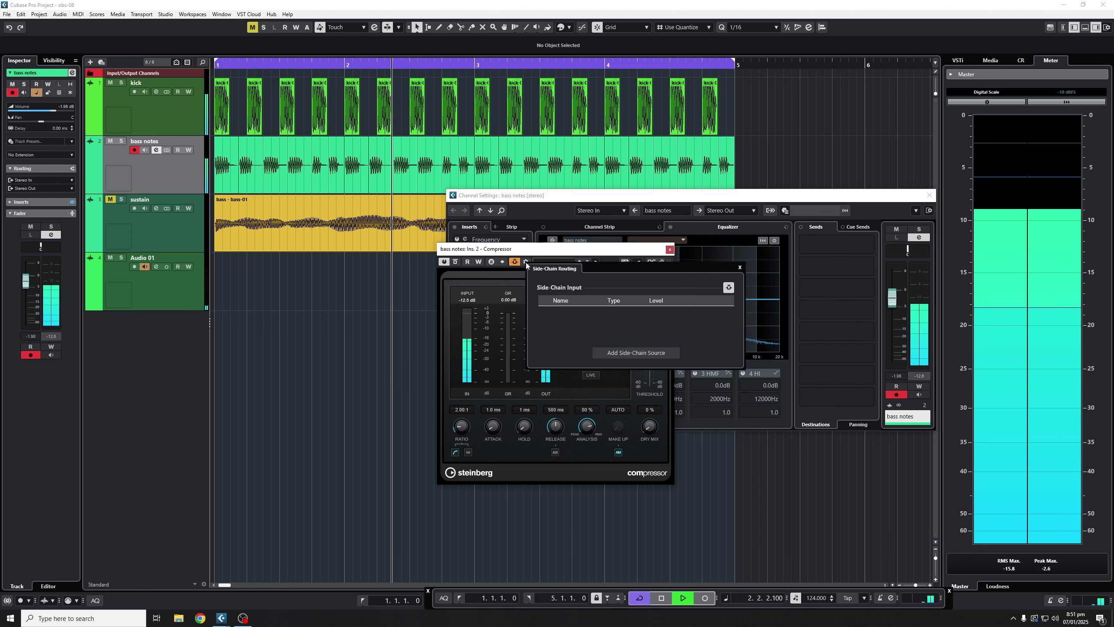
pyautogui.click(631, 352)
pyautogui.click(654, 386)
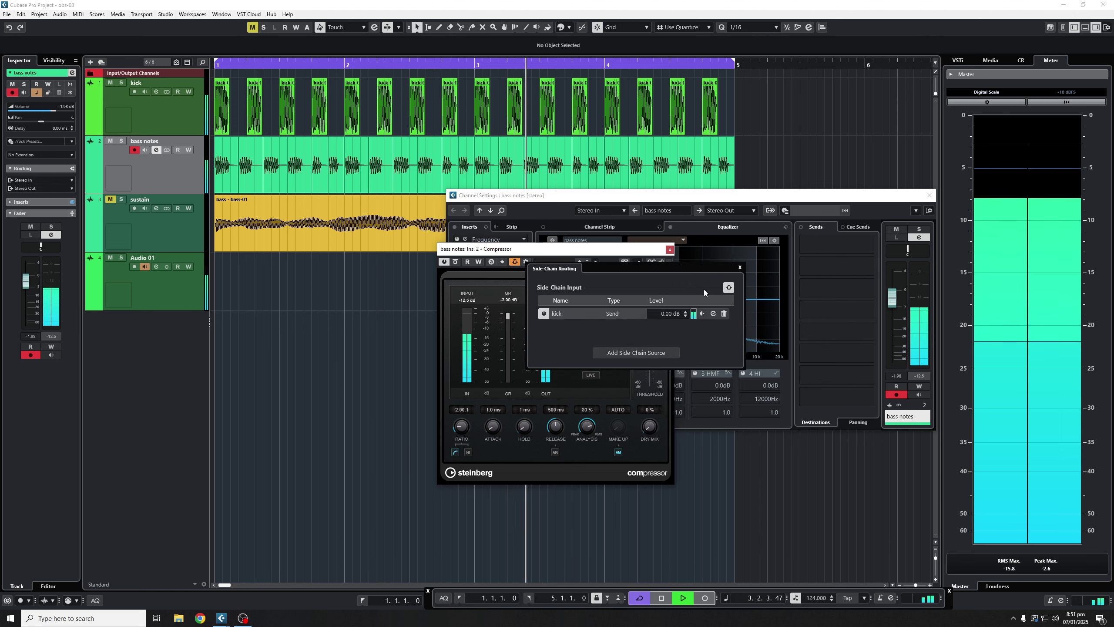
pyautogui.click(740, 267)
# - Set the Compressor to 0.1 ms attack, 8:1 ratio, about -28.9 dB threshold and about 390 ms release with soft knee off, and close it
pyautogui.moveTo(501, 426); pyautogui.dragTo(474, 456)
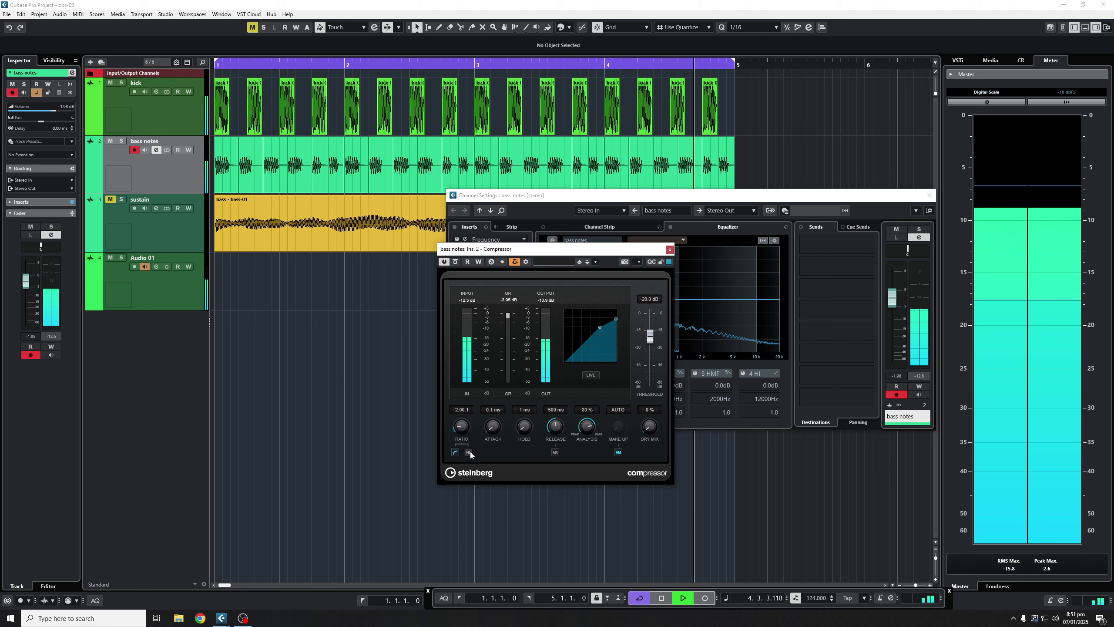
pyautogui.moveTo(651, 332); pyautogui.dragTo(650, 348)
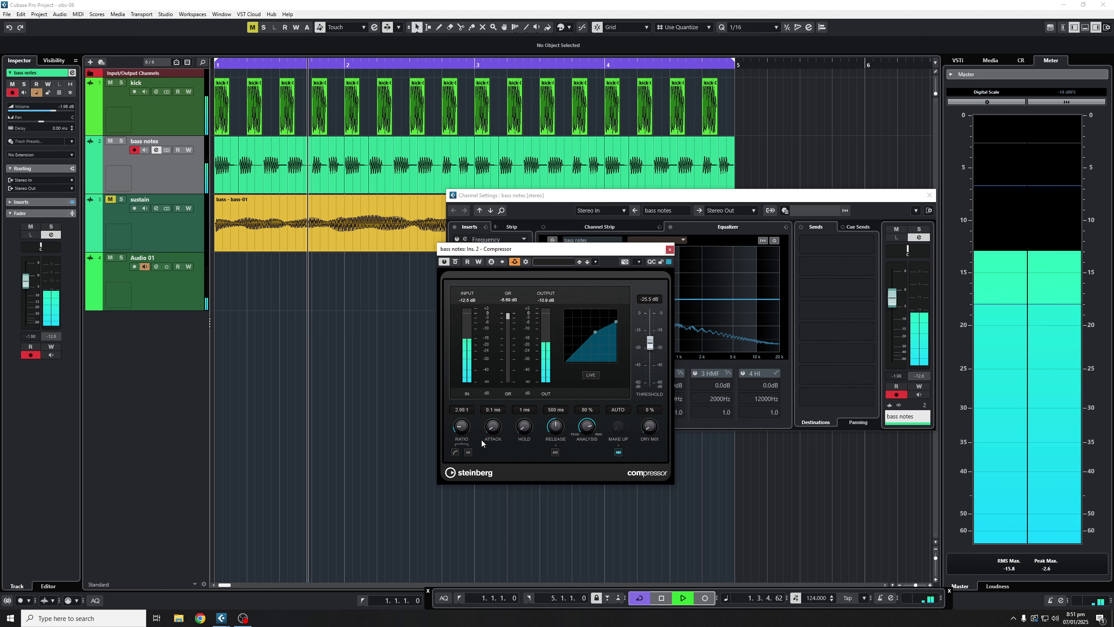
pyautogui.moveTo(460, 426); pyautogui.dragTo(450, 364)
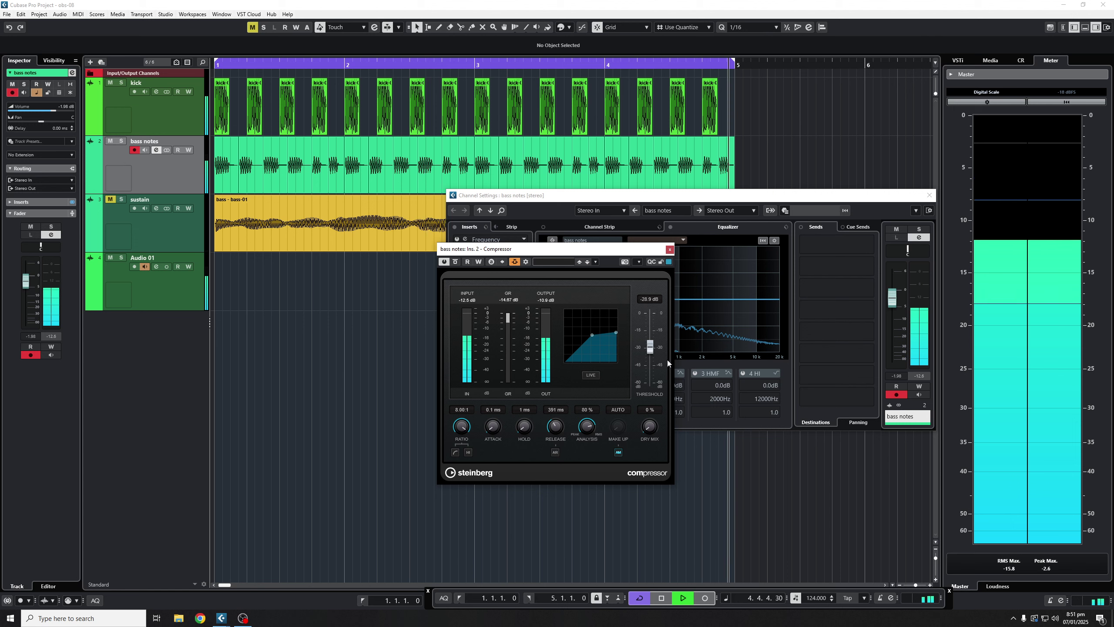
pyautogui.moveTo(619, 255); pyautogui.dragTo(613, 285)
pyautogui.click(663, 280)
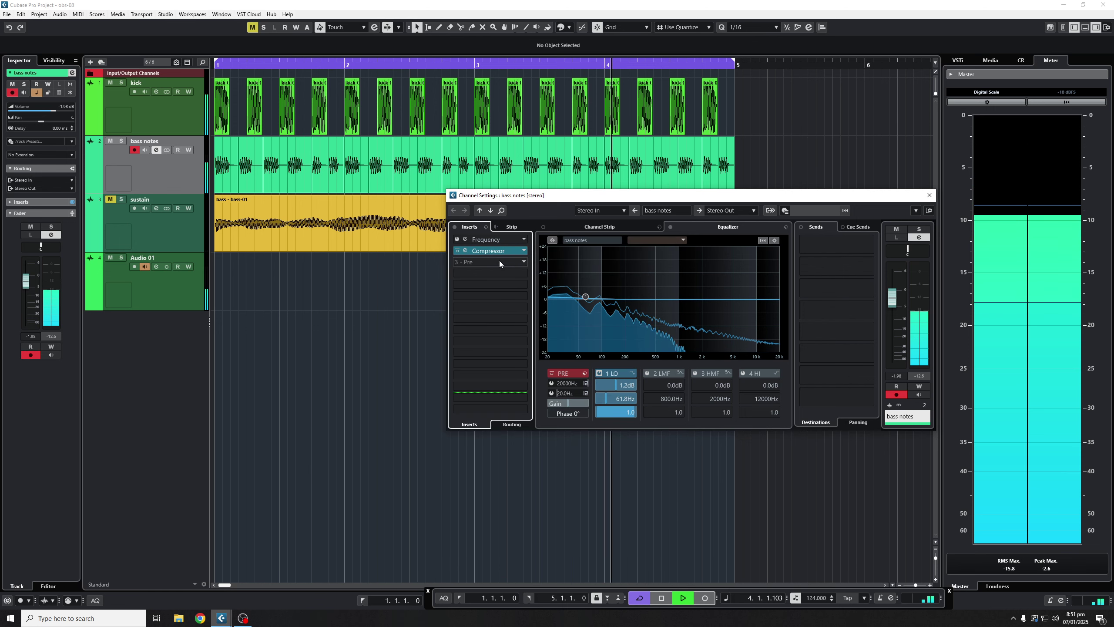
# - Bypass the bass notes Compressor and set band 2 of its Frequency EQ to about 45 Hz and -10.4 dB
pyautogui.click(458, 251)
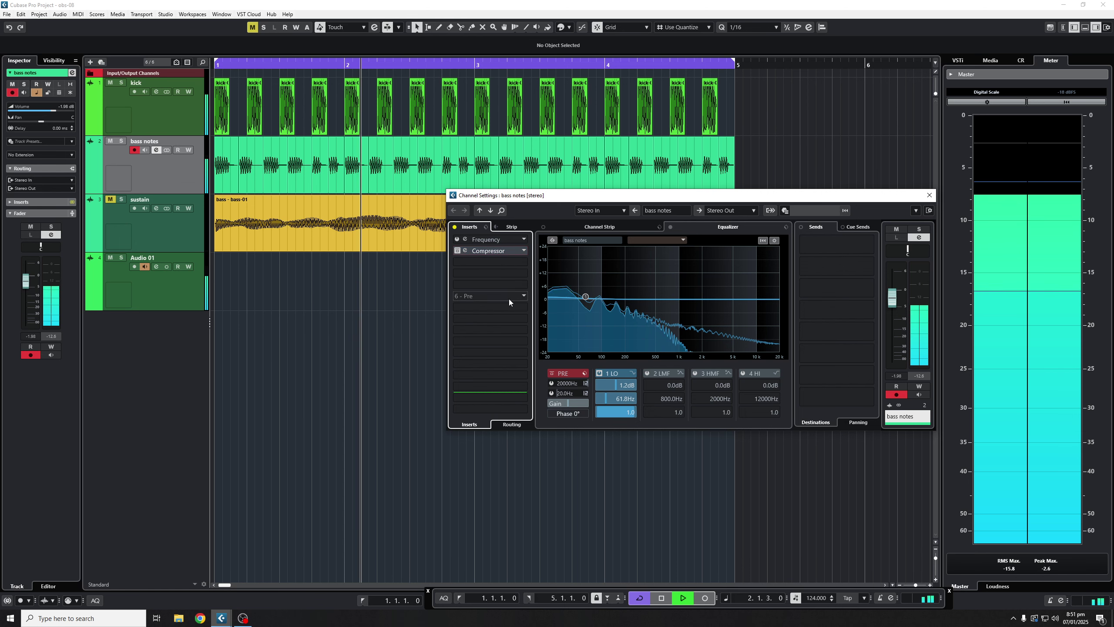
pyautogui.click(465, 240)
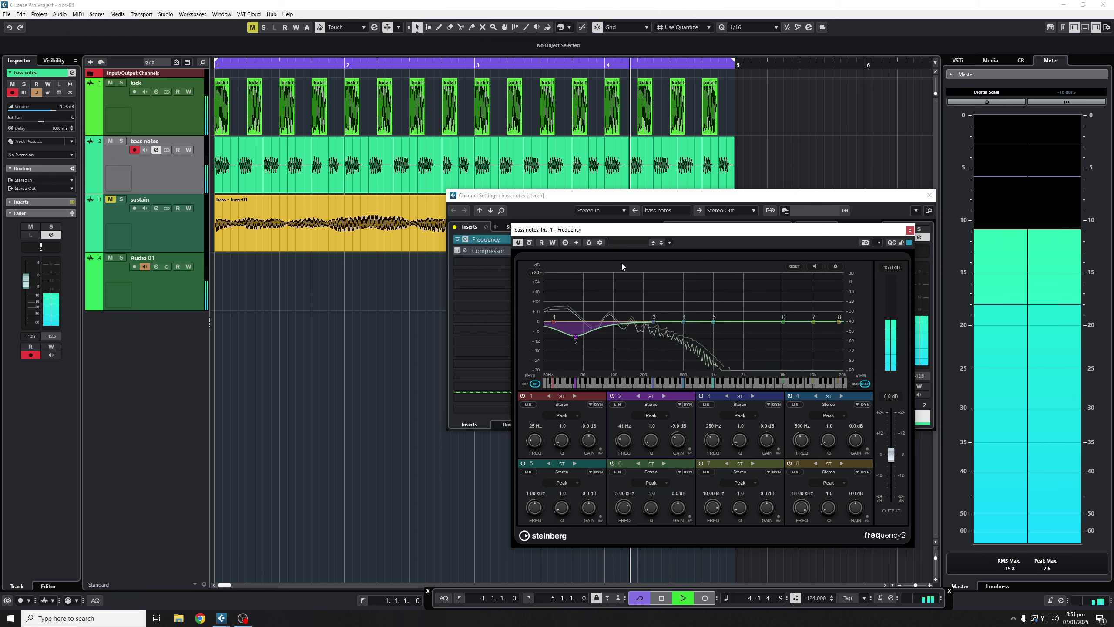
pyautogui.moveTo(580, 342); pyautogui.dragTo(580, 343)
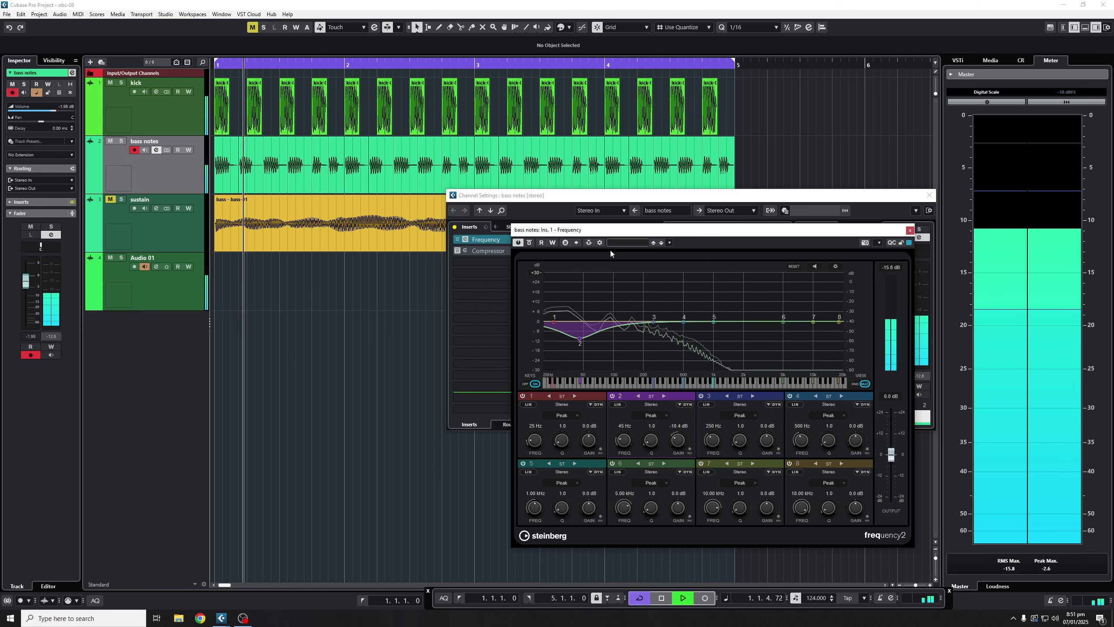
# - Activate side-chaining on the bass notes Frequency EQ and add the kick track as source for side-chain input 1
pyautogui.click(589, 242)
pyautogui.click(600, 243)
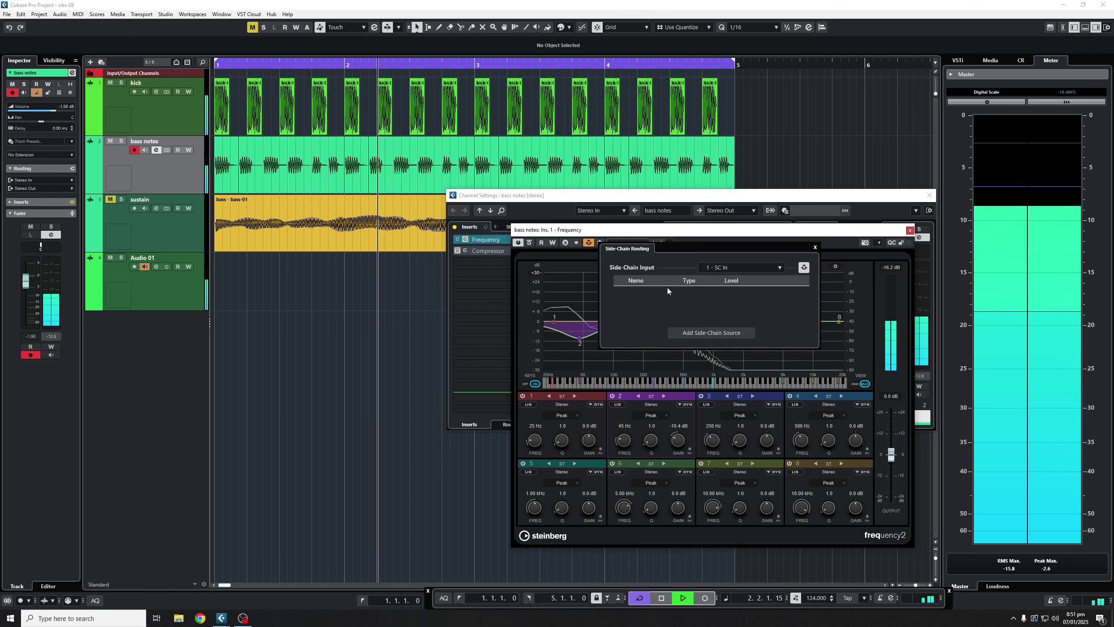
pyautogui.click(702, 333)
pyautogui.click(711, 364)
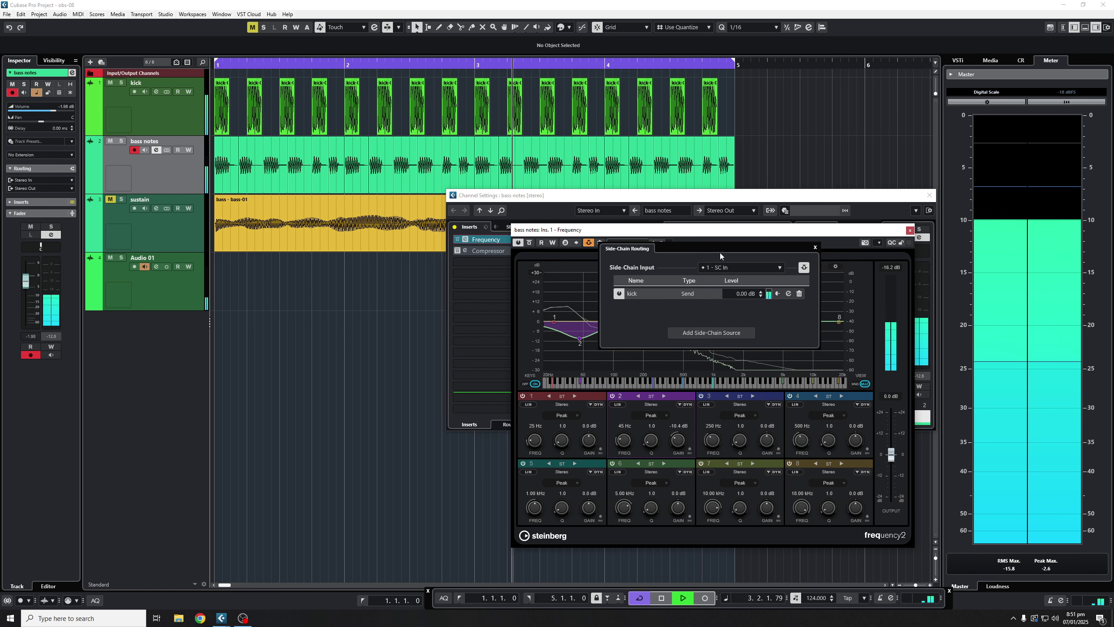
pyautogui.click(721, 231)
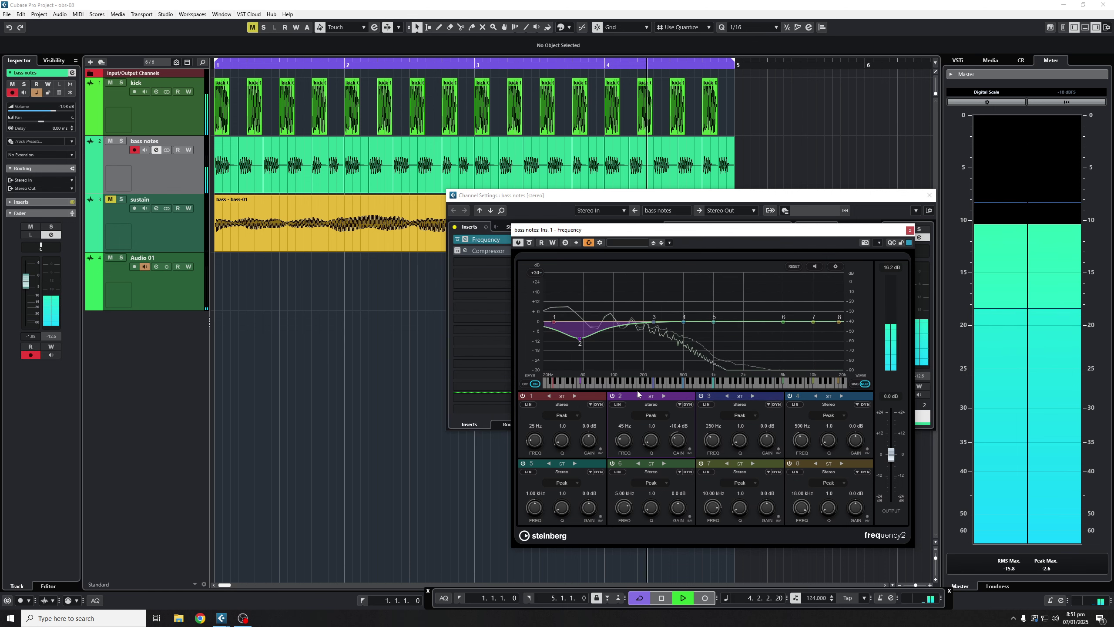
# - Show band 2 in single-band view, enable its dynamics and side-chain, and choose Side-Chain 1 as its input
pyautogui.click(859, 384)
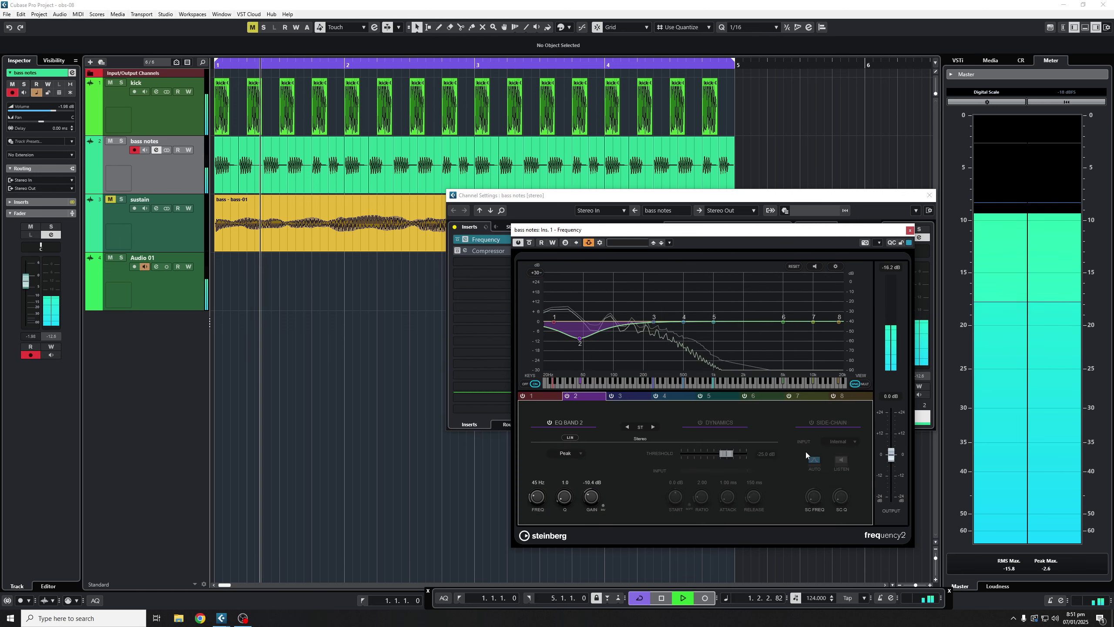
pyautogui.click(811, 422)
pyautogui.click(701, 422)
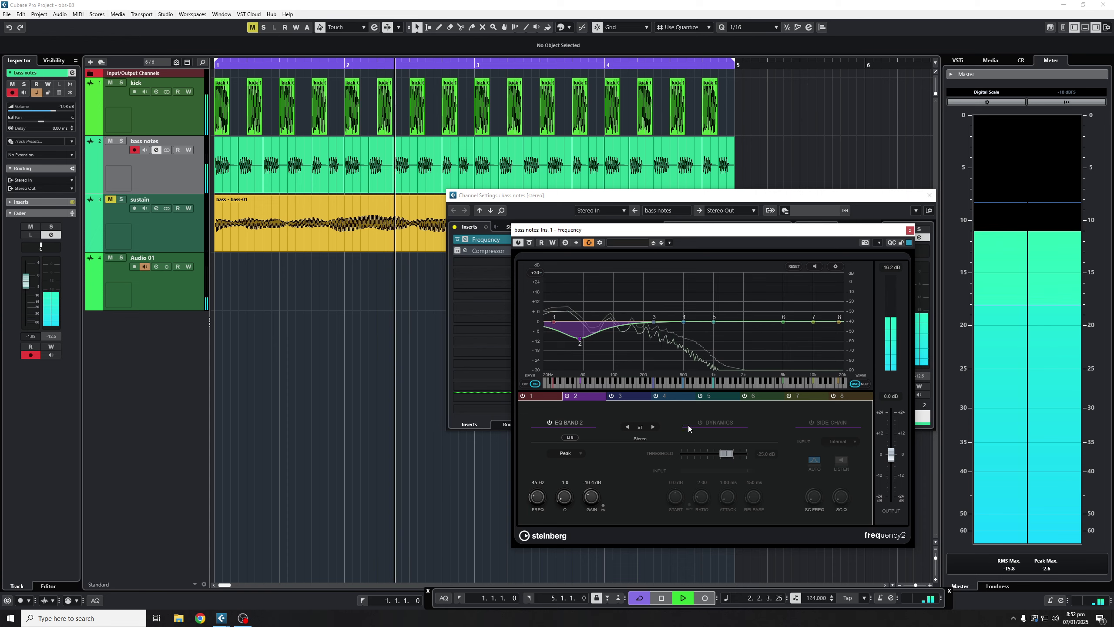
pyautogui.click(839, 442)
pyautogui.click(842, 458)
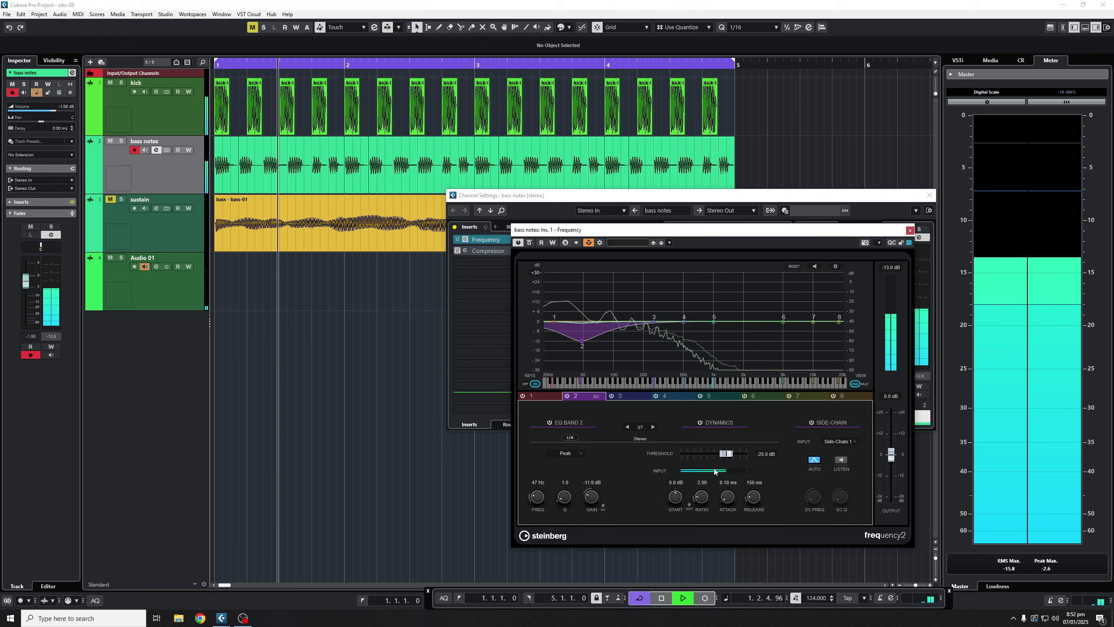
# - Return to the multi-band view, narrow band 2 to a Q of about 3.5, and move it to about 42 Hz and -12.2 dB
pyautogui.click(864, 385)
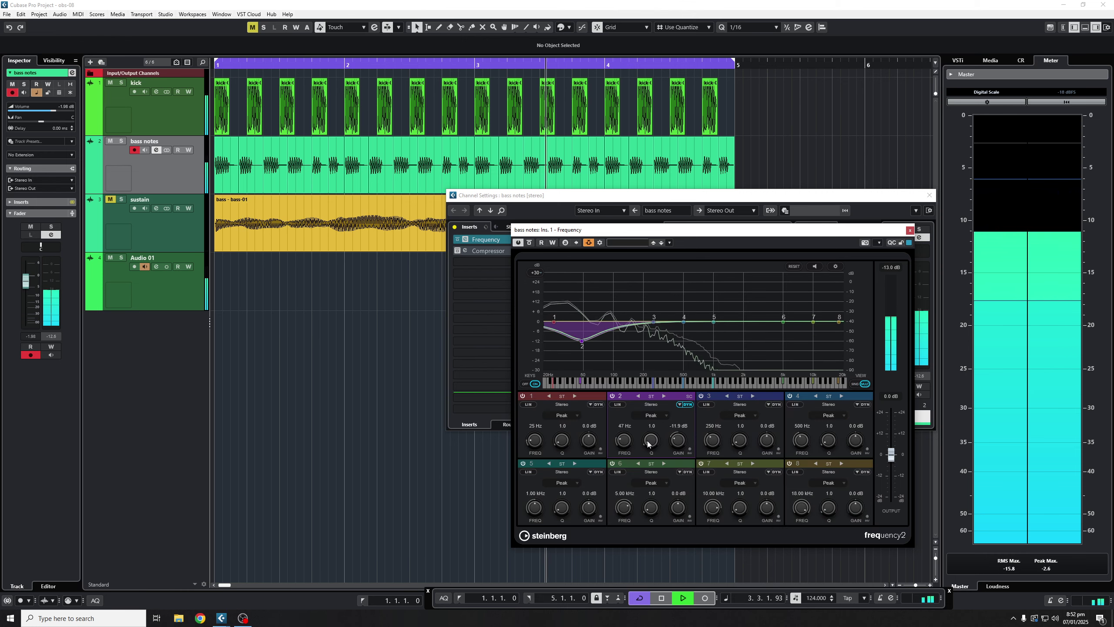
pyautogui.scroll(4, 652, 441)
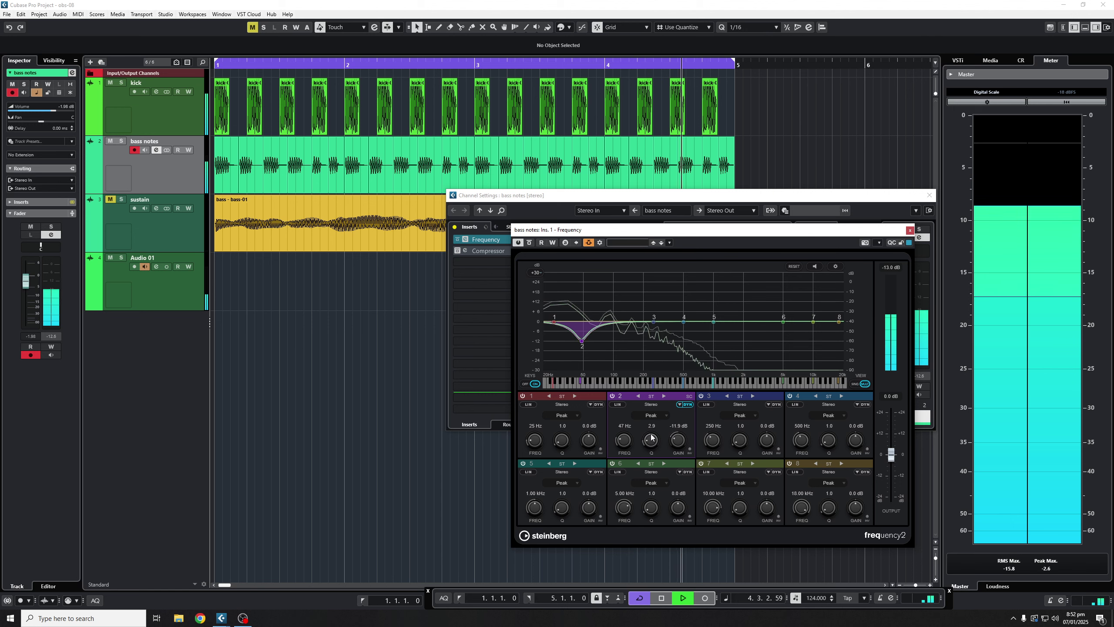
pyautogui.scroll(1, 652, 439)
pyautogui.moveTo(582, 341); pyautogui.dragTo(577, 344)
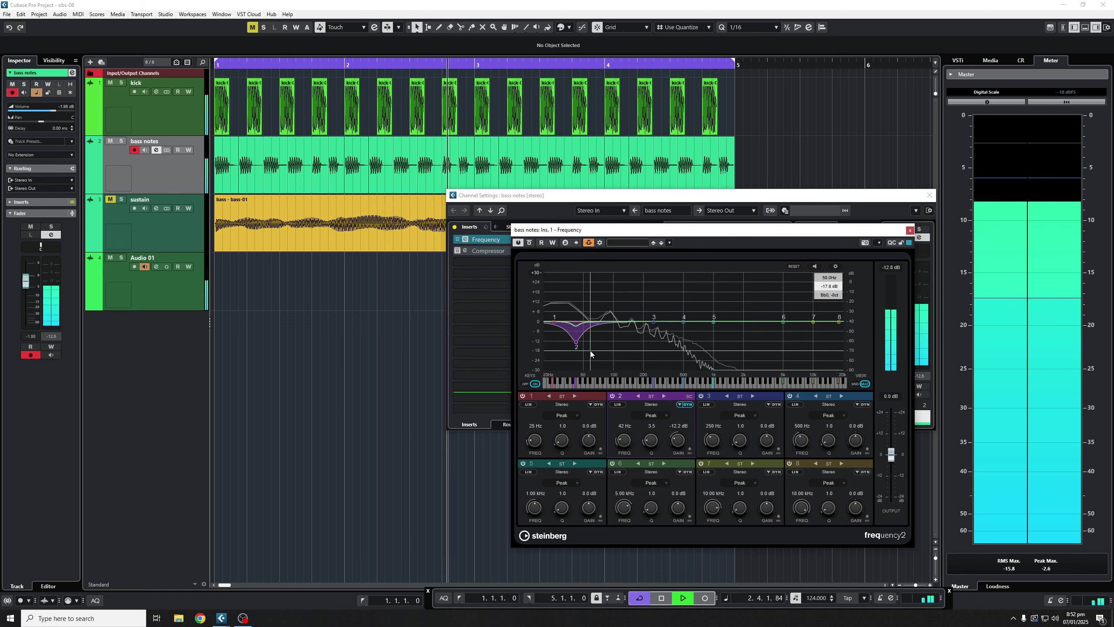
# - Deactivate side-chaining on the bass notes Frequency EQ and audition the loop with band 2 switched off and on again
pyautogui.press('space')
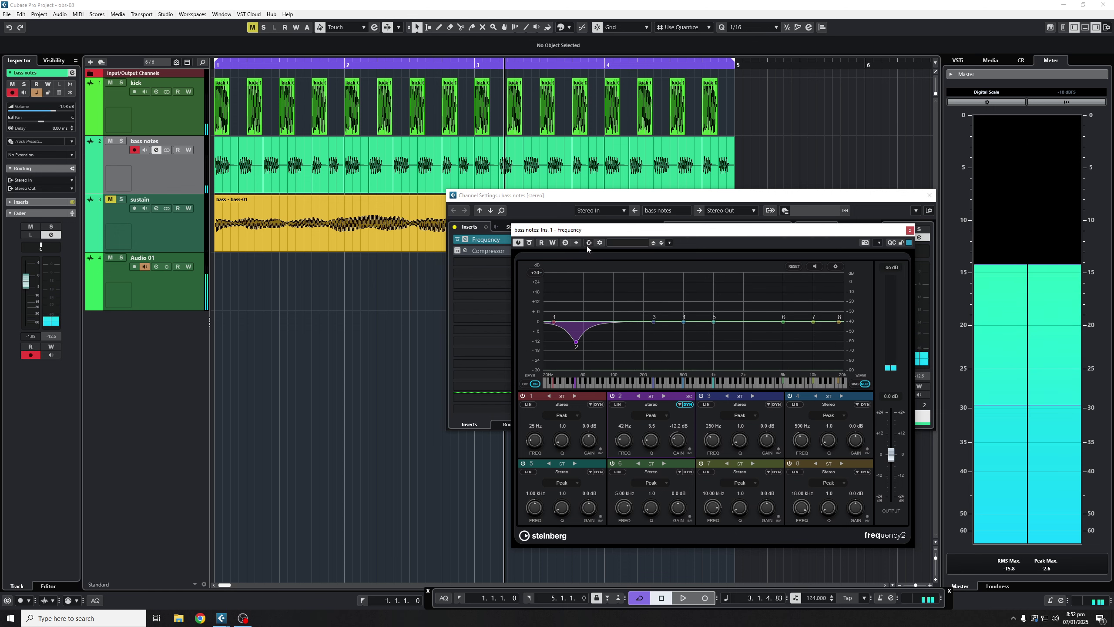
pyautogui.press('space')
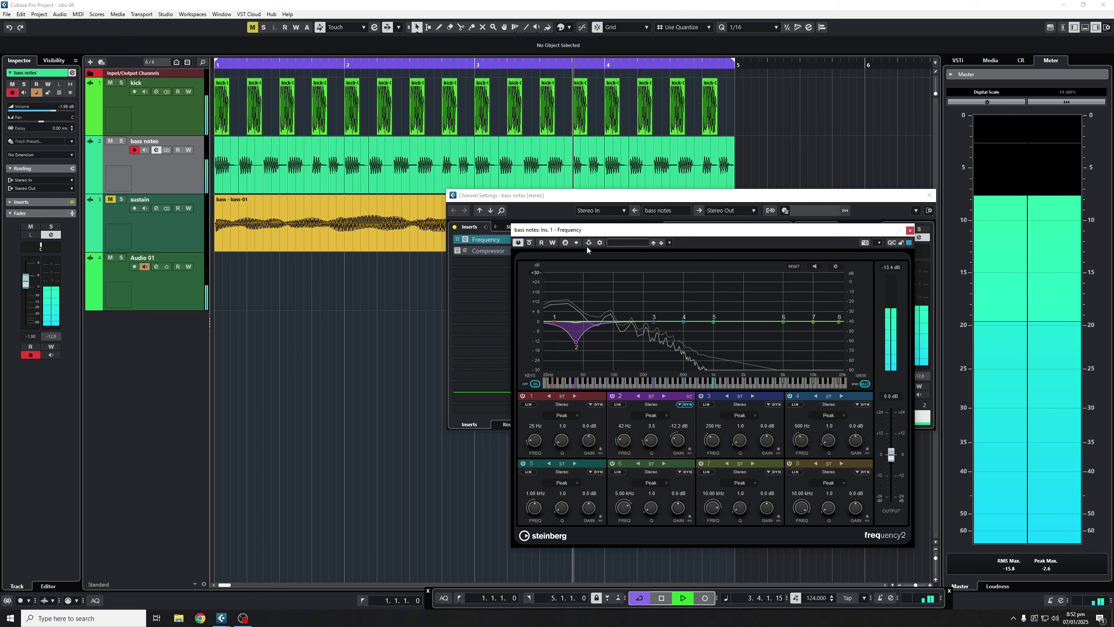
pyautogui.click(613, 396)
pyautogui.click(613, 397)
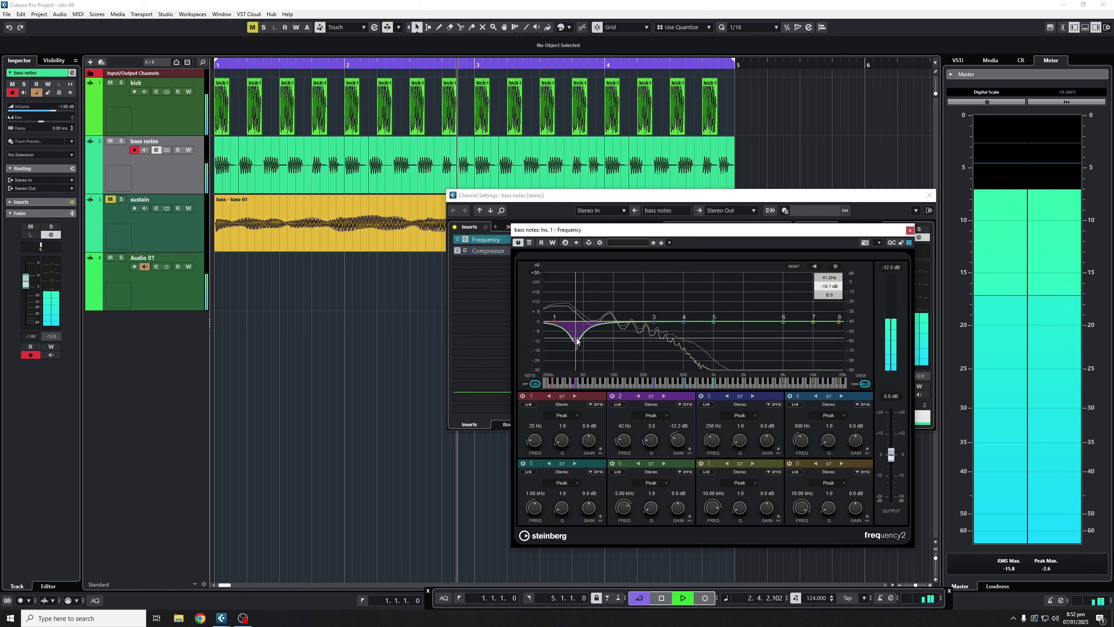
pyautogui.press('space')
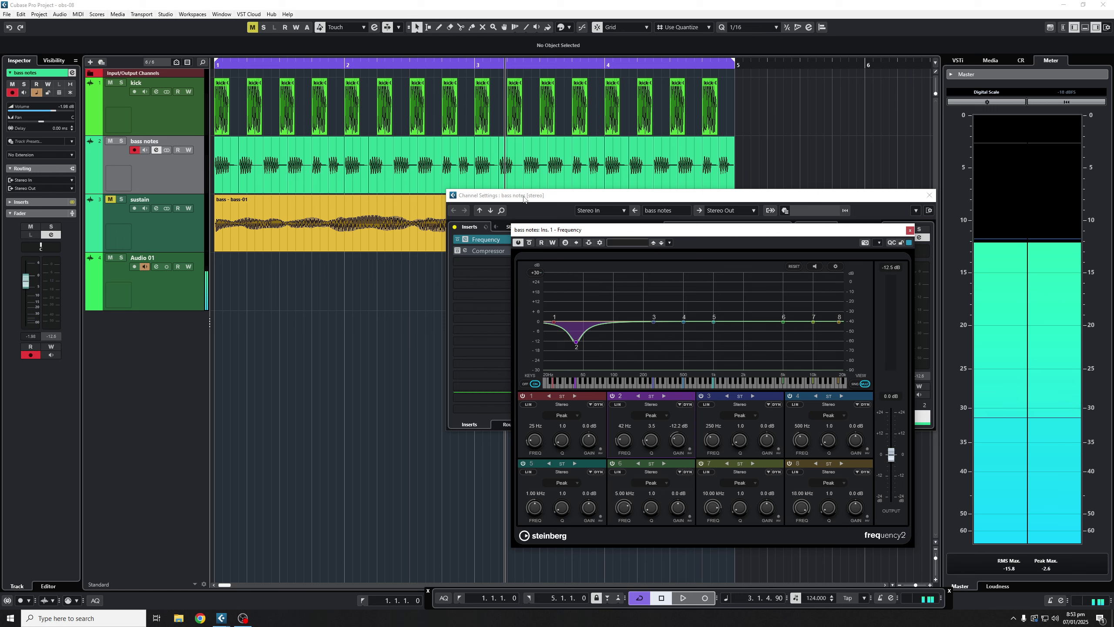
# - Close the Frequency EQ and the channel settings of the bass notes track
pyautogui.moveTo(586, 232); pyautogui.dragTo(521, 272)
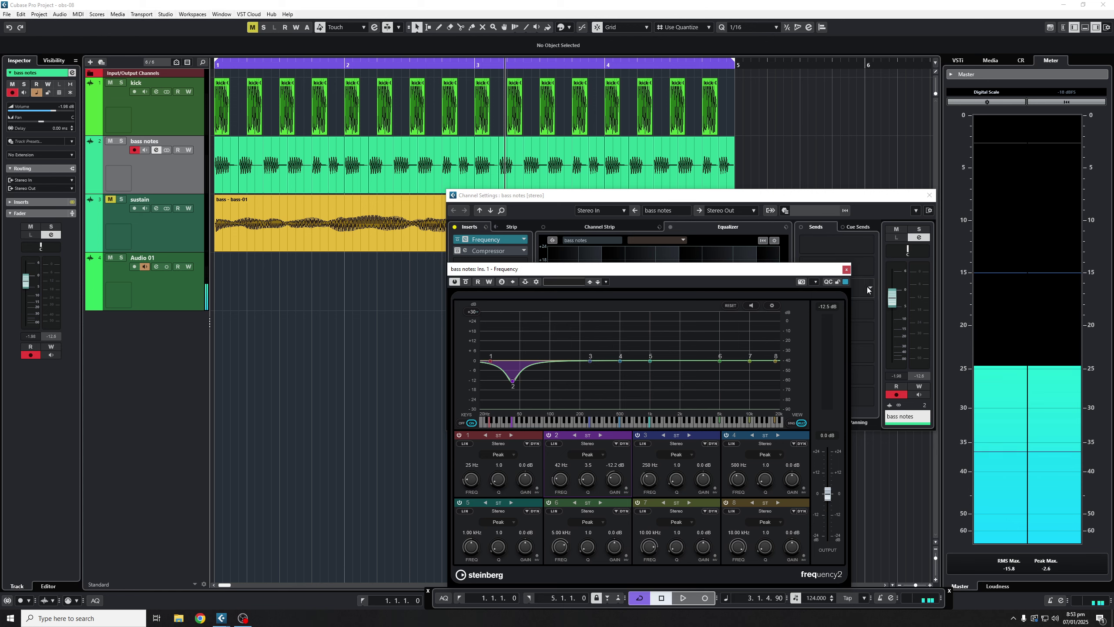
pyautogui.click(846, 269)
pyautogui.moveTo(781, 195); pyautogui.dragTo(665, 204)
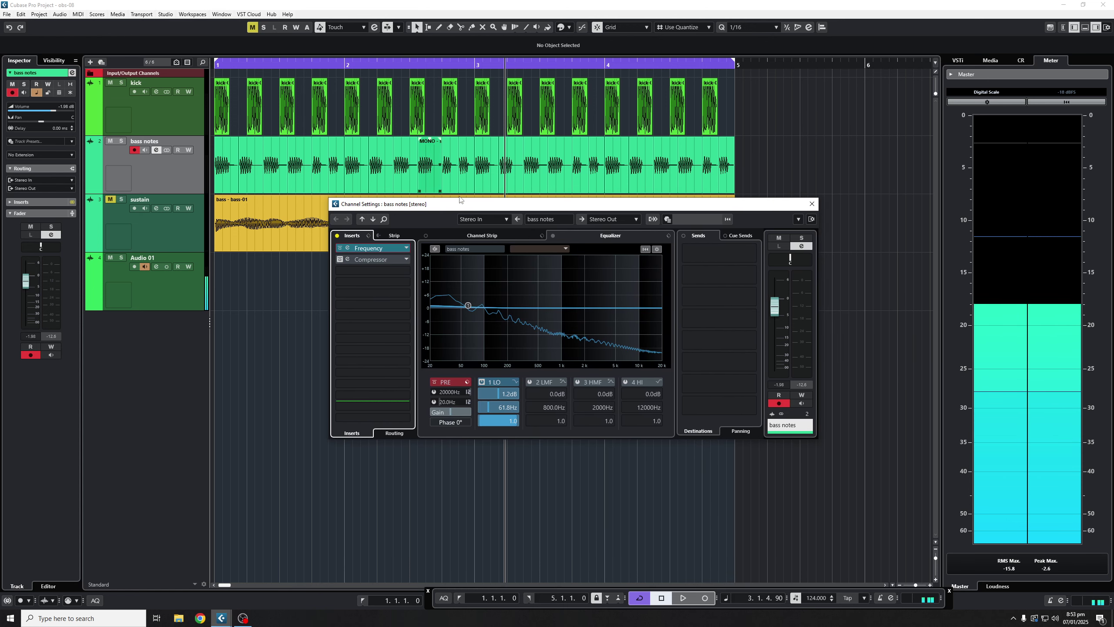
pyautogui.click(812, 204)
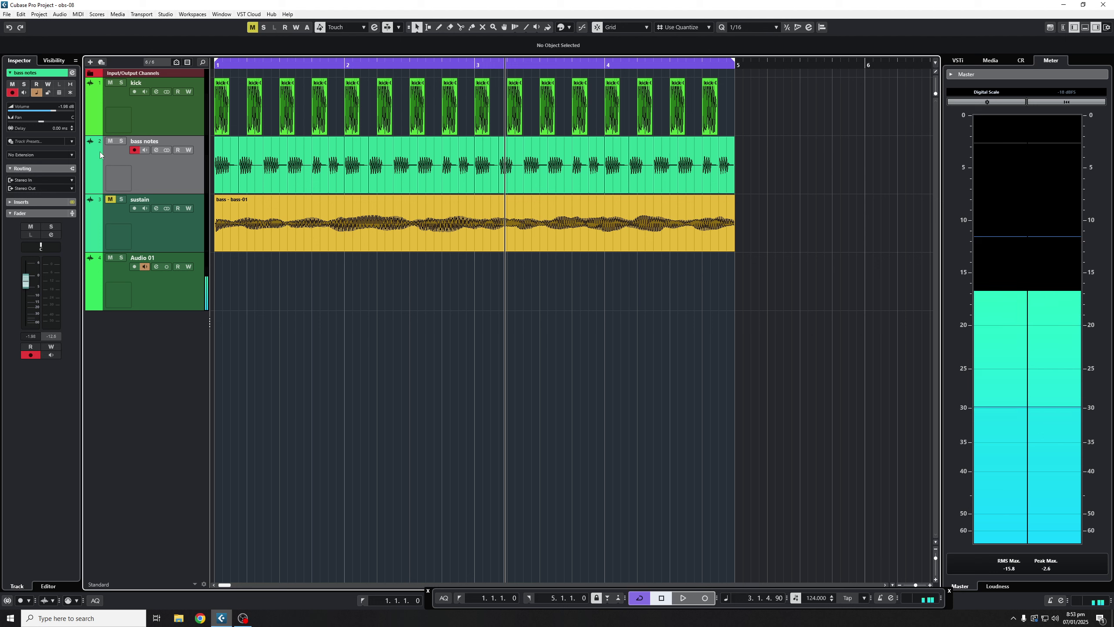
# - Mute the bass notes track, unmute the sustain track and select it
pyautogui.click(109, 141)
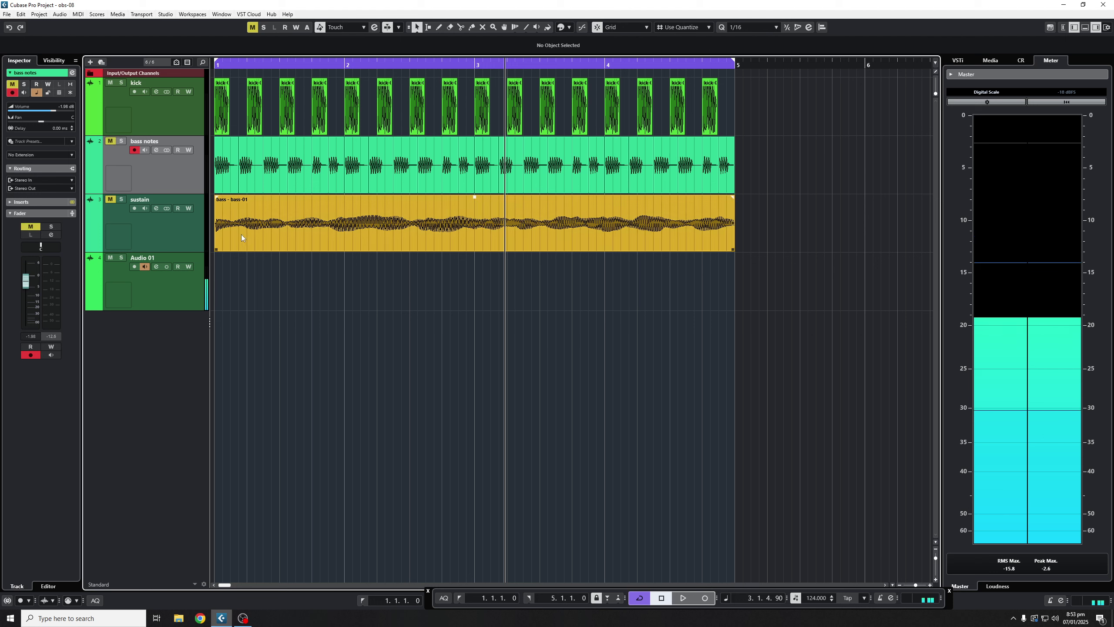
pyautogui.click(109, 200)
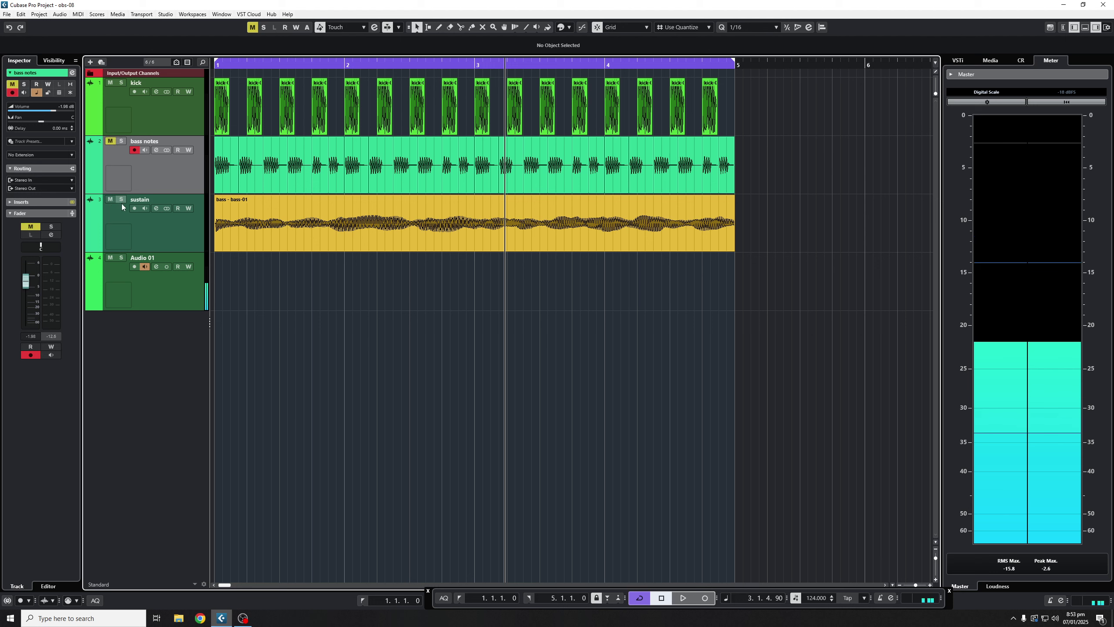
pyautogui.click(177, 241)
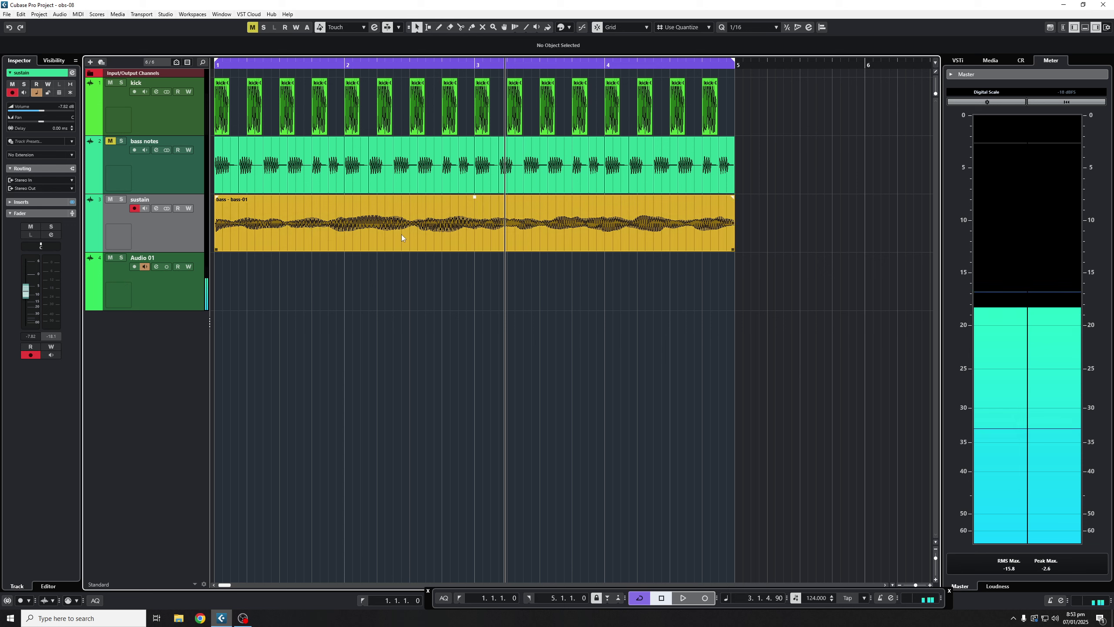
# - Raise the sustain track's volume to -4.87 dB while the loop plays
pyautogui.press('space')
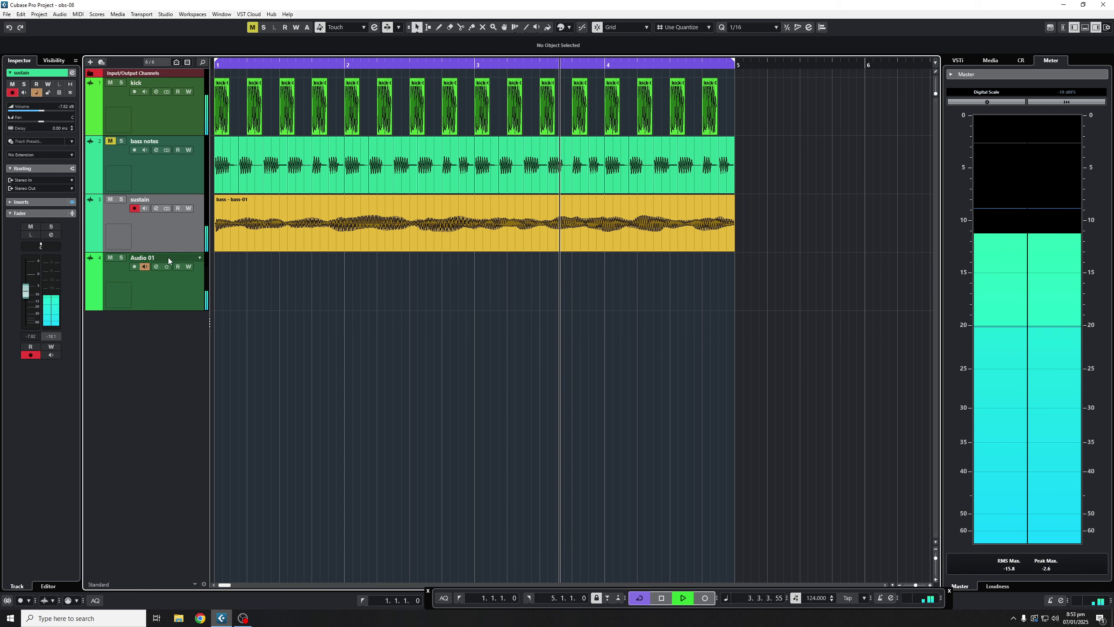
pyautogui.scroll(3, 32, 294)
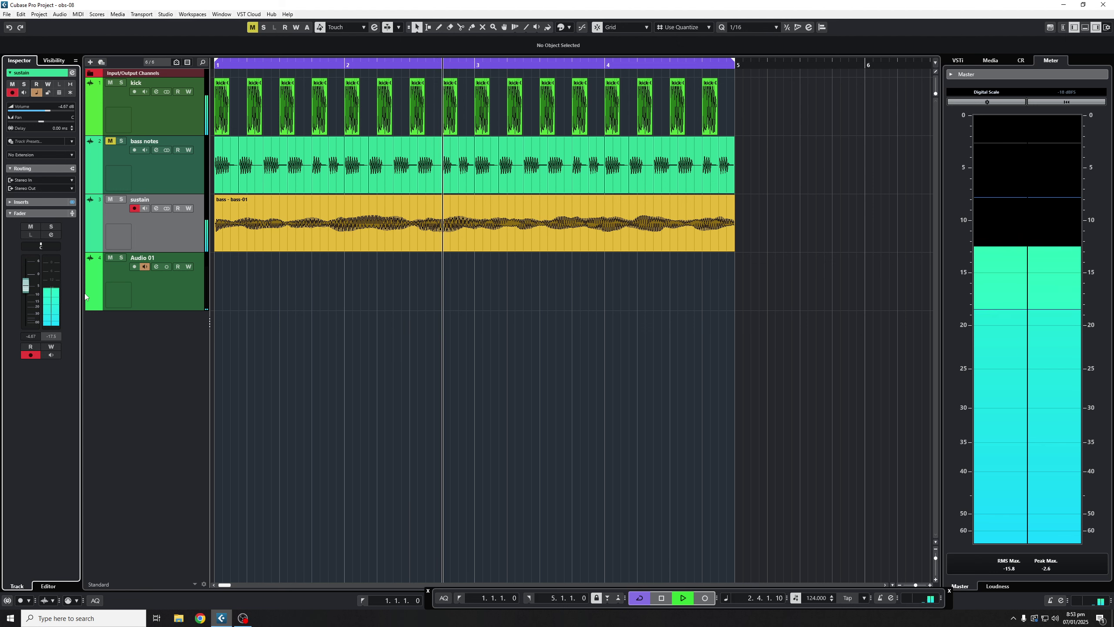
pyautogui.press('space')
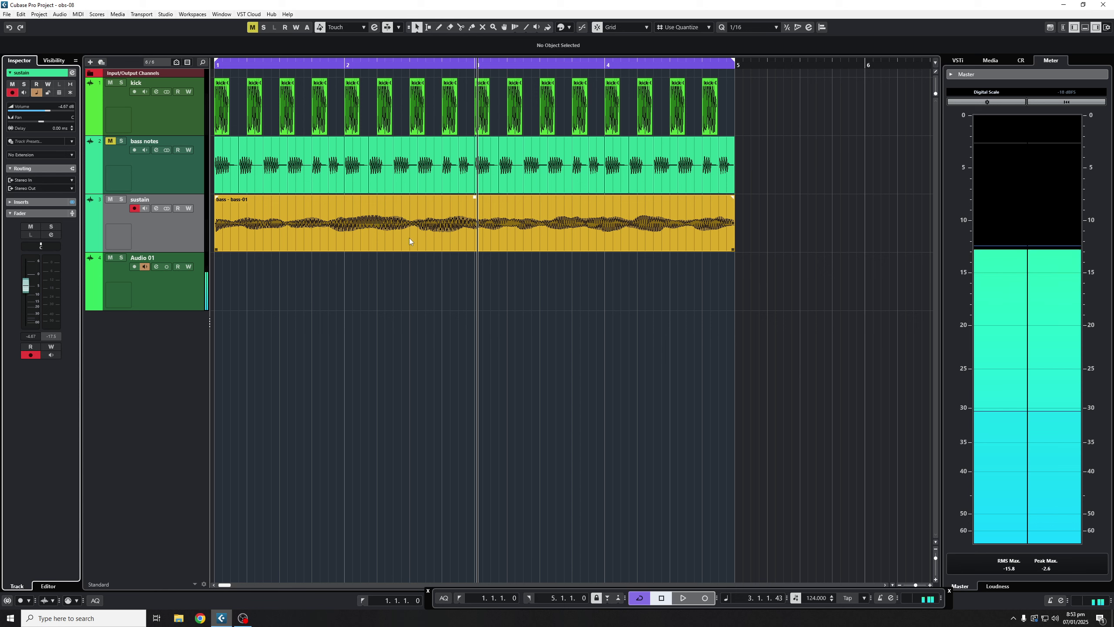
# - Audition the sustain bass with the kick track muted, and bring the kick back in
pyautogui.click(109, 86)
pyautogui.press('space')
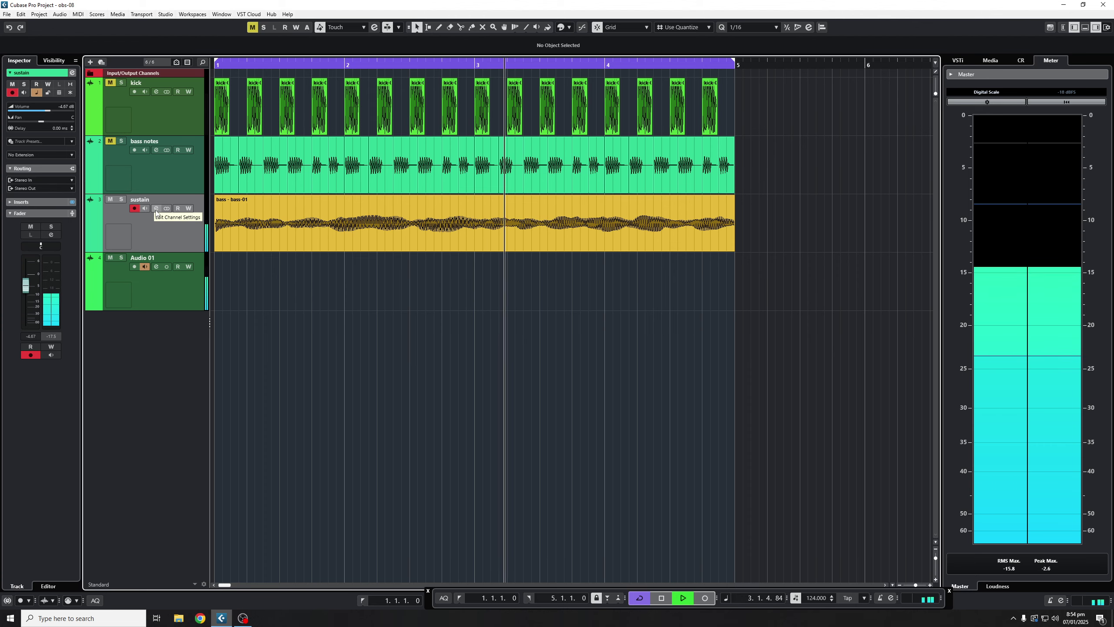
pyautogui.click(111, 83)
# - Open the sustain track's channel settings and add the Compressor as its second insert, below the Frequency EQ
pyautogui.click(155, 208)
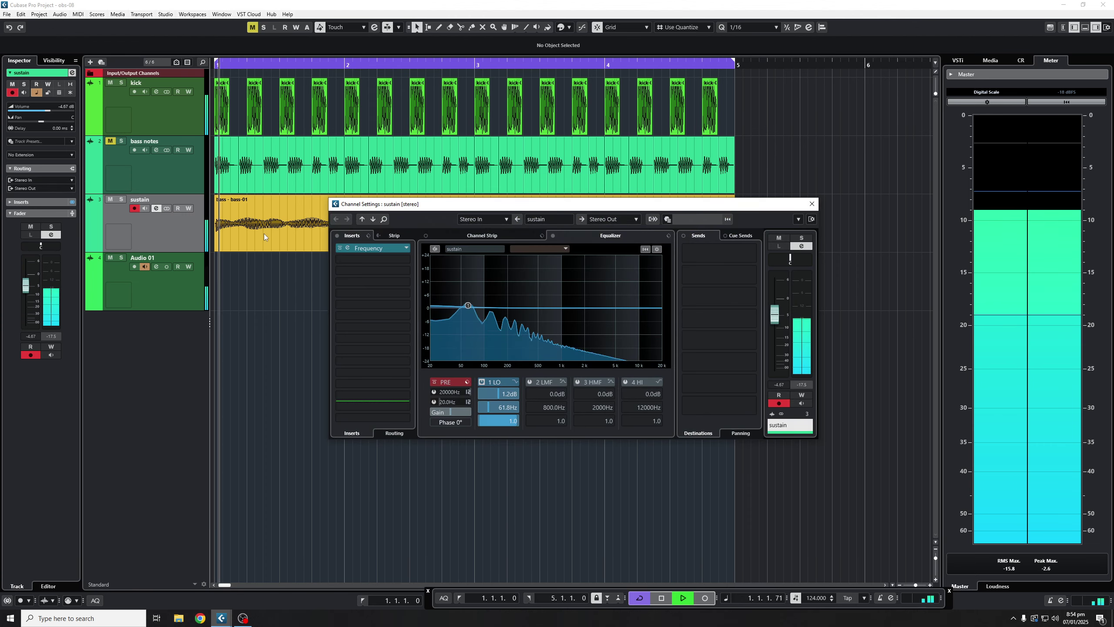
pyautogui.click(377, 258)
pyautogui.write('com')
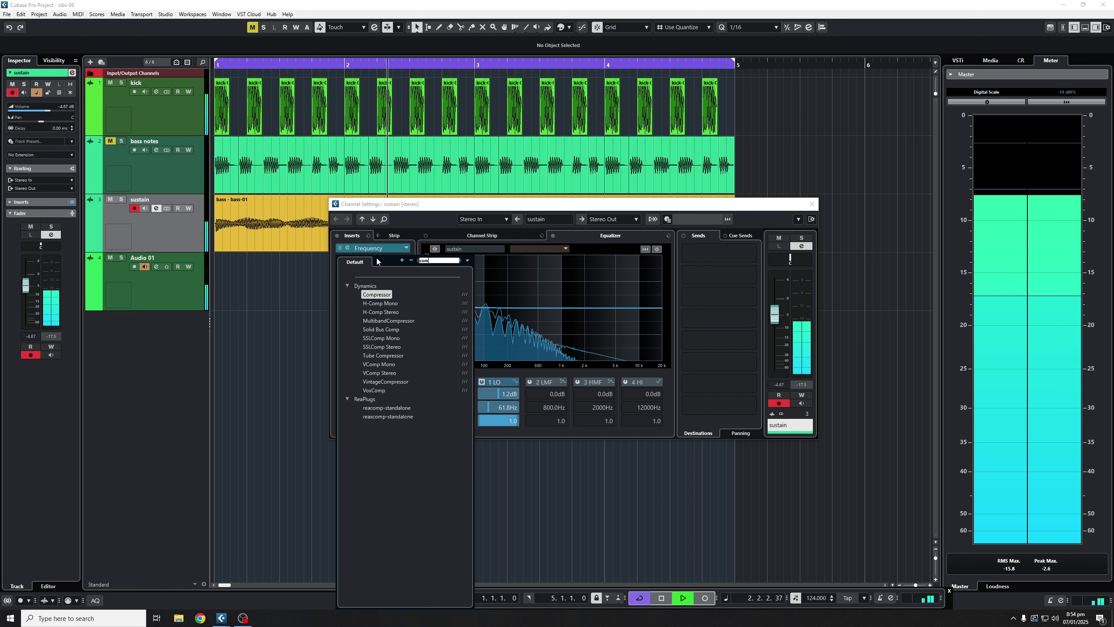
pyautogui.click(377, 295)
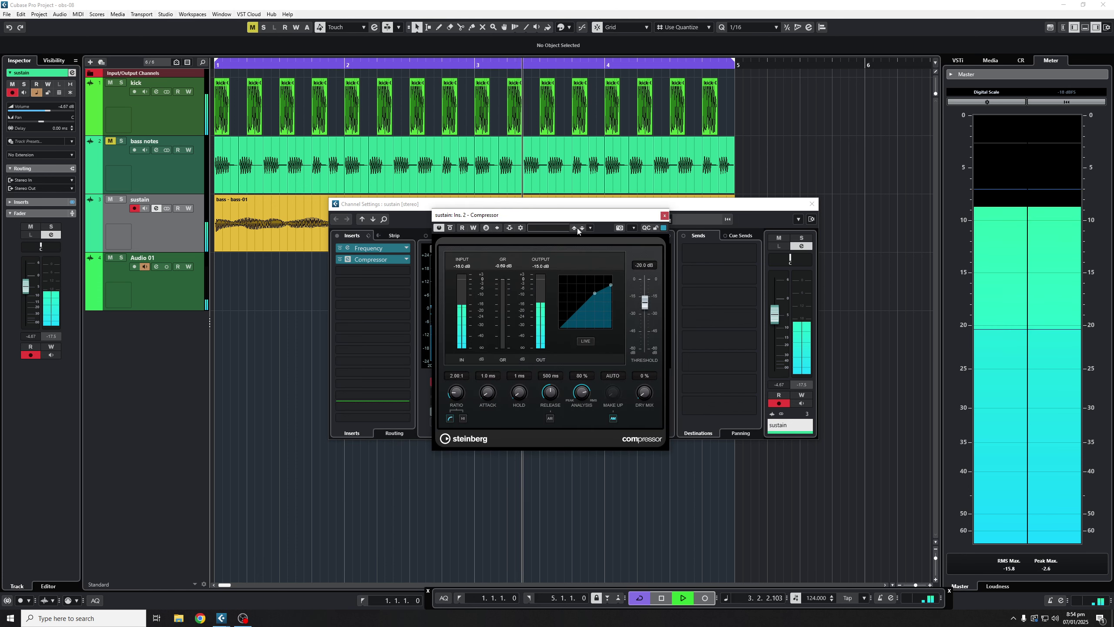
# - Activate side-chaining on the sustain Compressor and add the kick track as its side-chain source
pyautogui.click(509, 228)
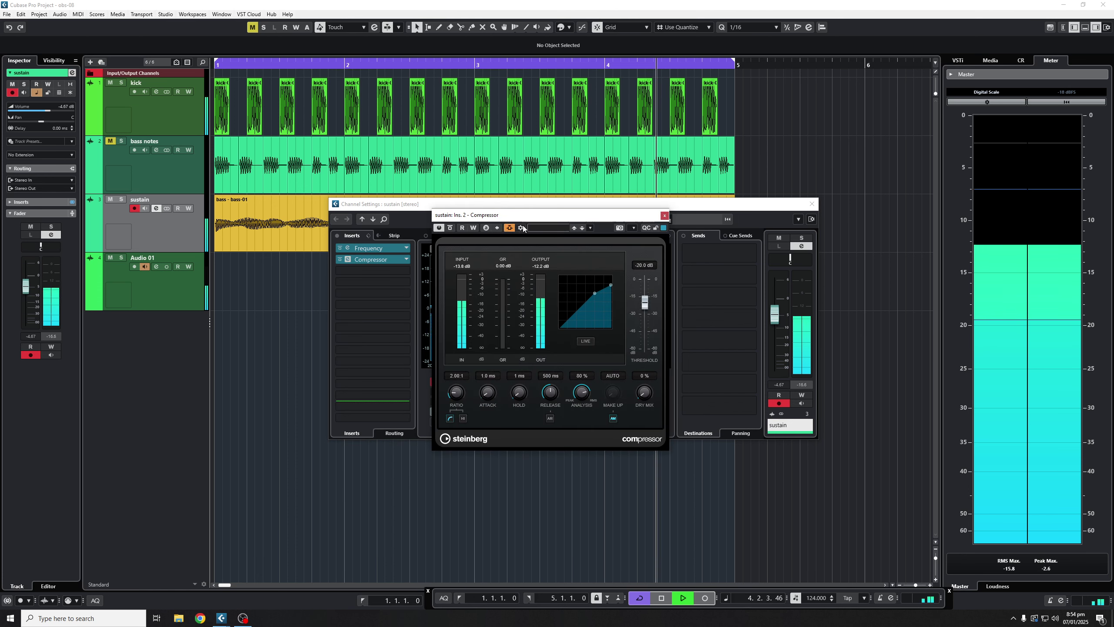
pyautogui.click(642, 318)
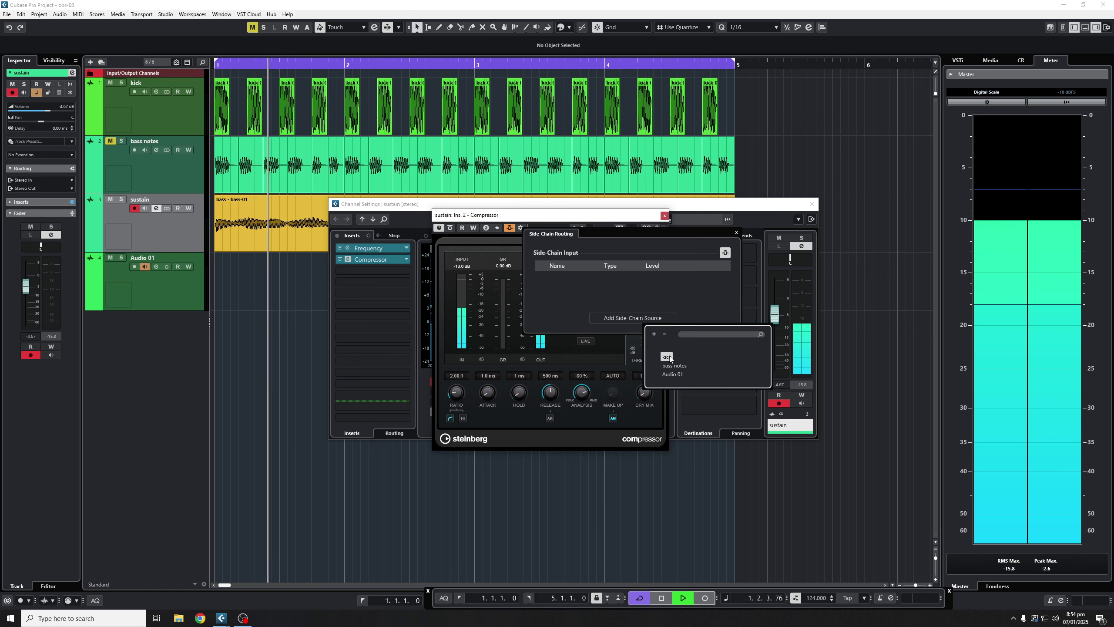
pyautogui.click(675, 346)
pyautogui.click(737, 233)
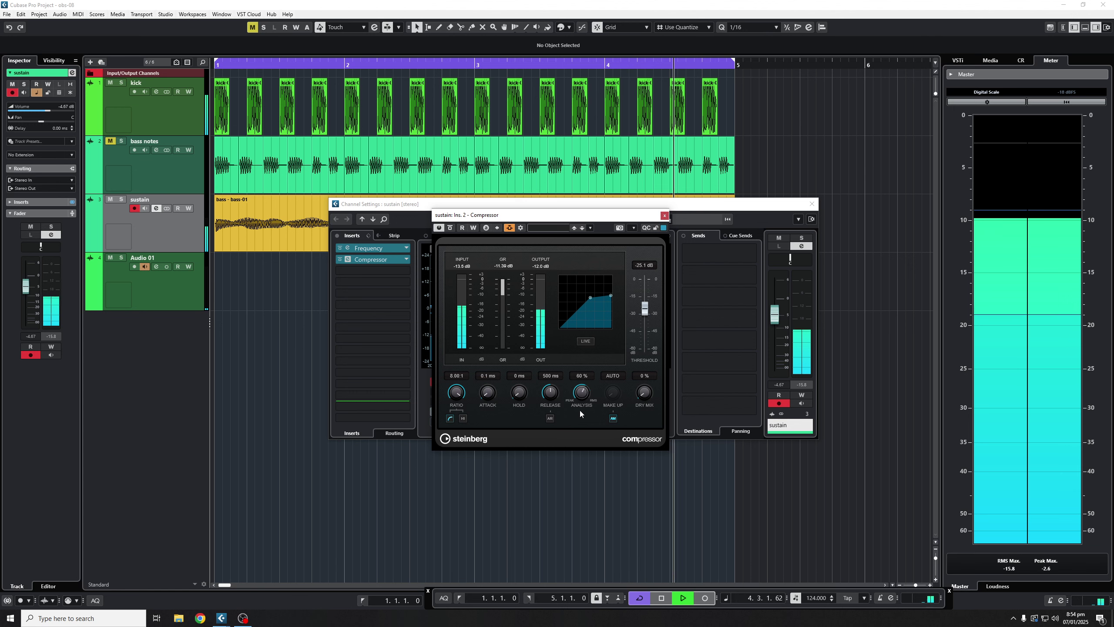
# - Set the sustain Compressor to 8:1 ratio, -25.1 dB threshold, 0.1 ms attack, 0 ms hold and 150 ms release, and audition the loop
pyautogui.moveTo(552, 411); pyautogui.dragTo(552, 381)
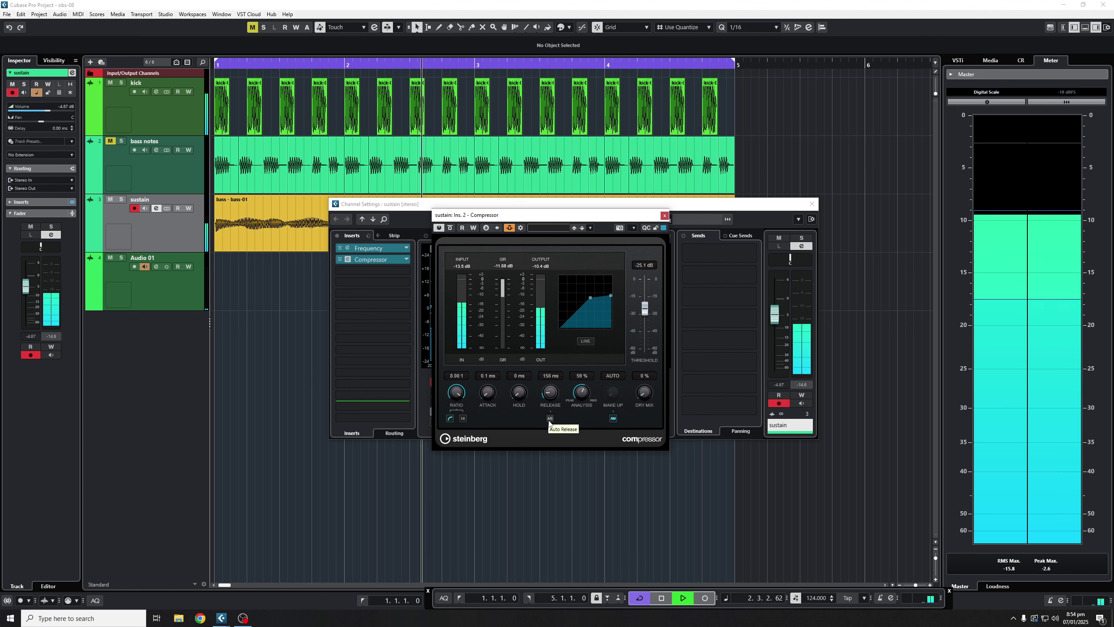
pyautogui.click(665, 216)
pyautogui.click(811, 205)
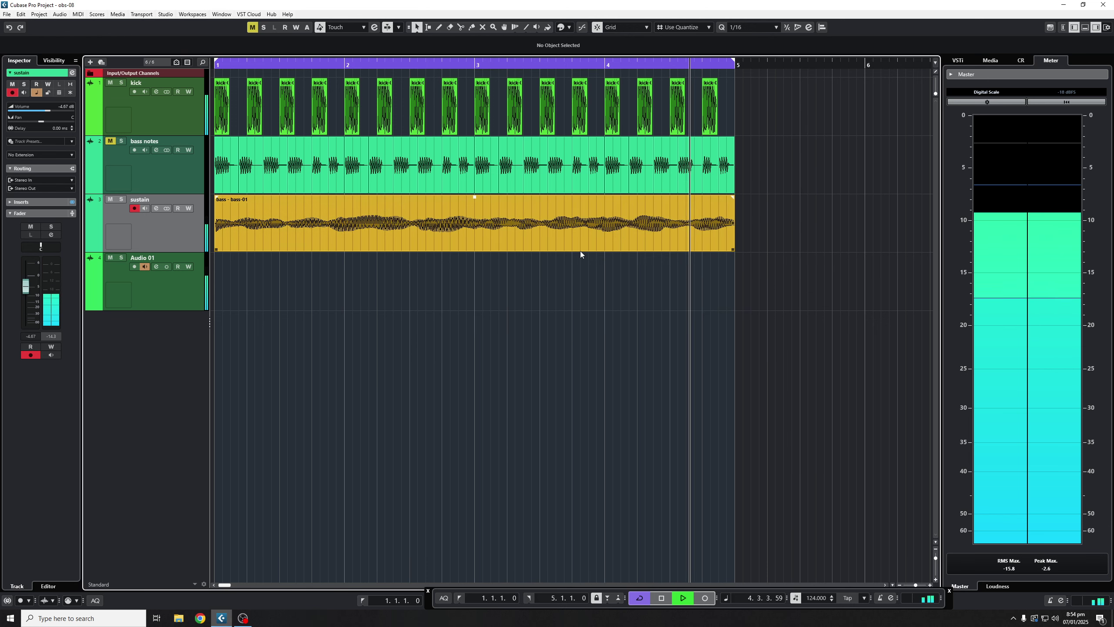
pyautogui.click(303, 248)
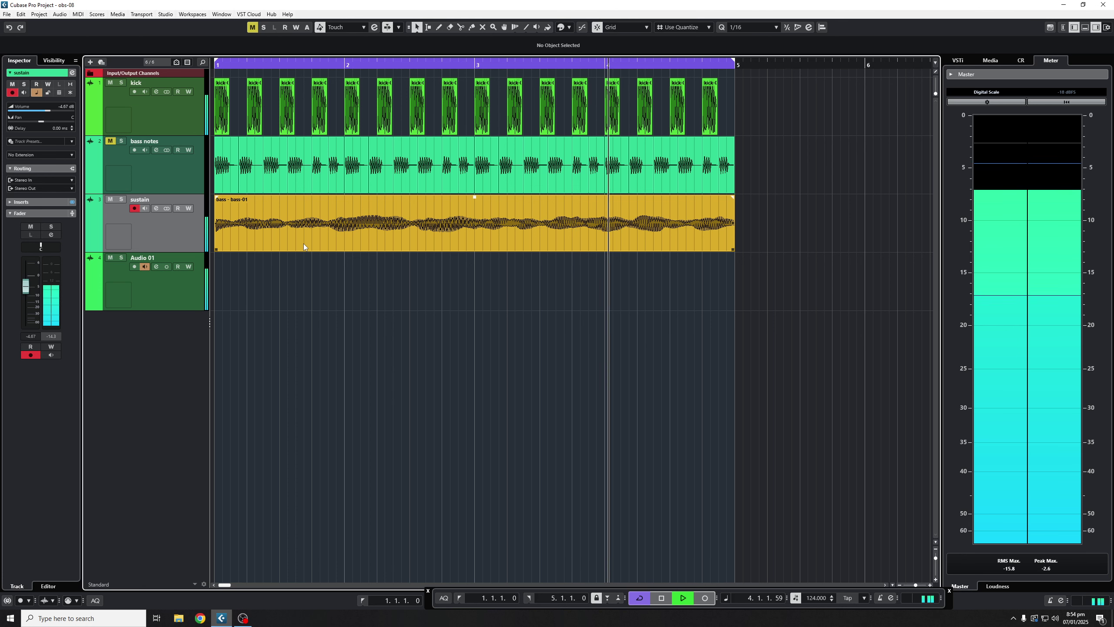
pyautogui.press('space')
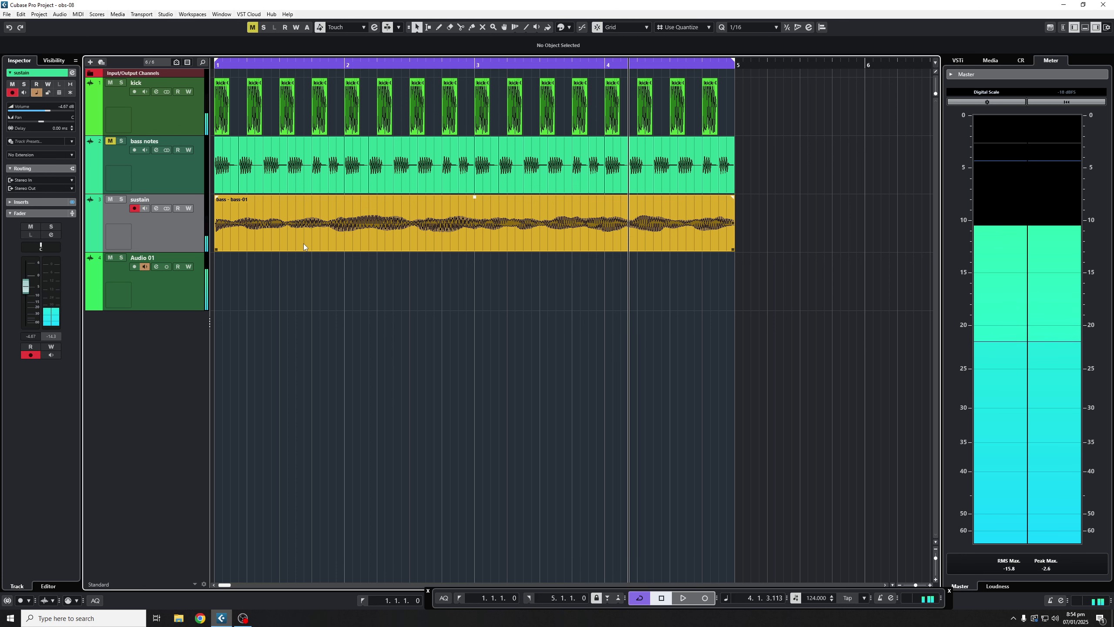